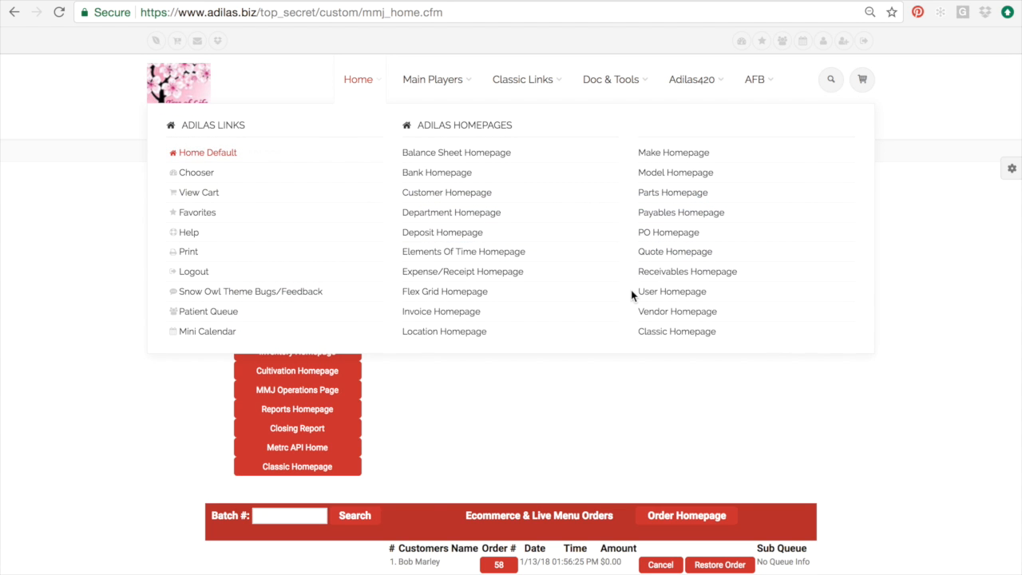
- Open the Add/Edit Payees & Permissions page from Classic Links > System Management
{"action": "mouse_move", "coordinate": [548, 165]}
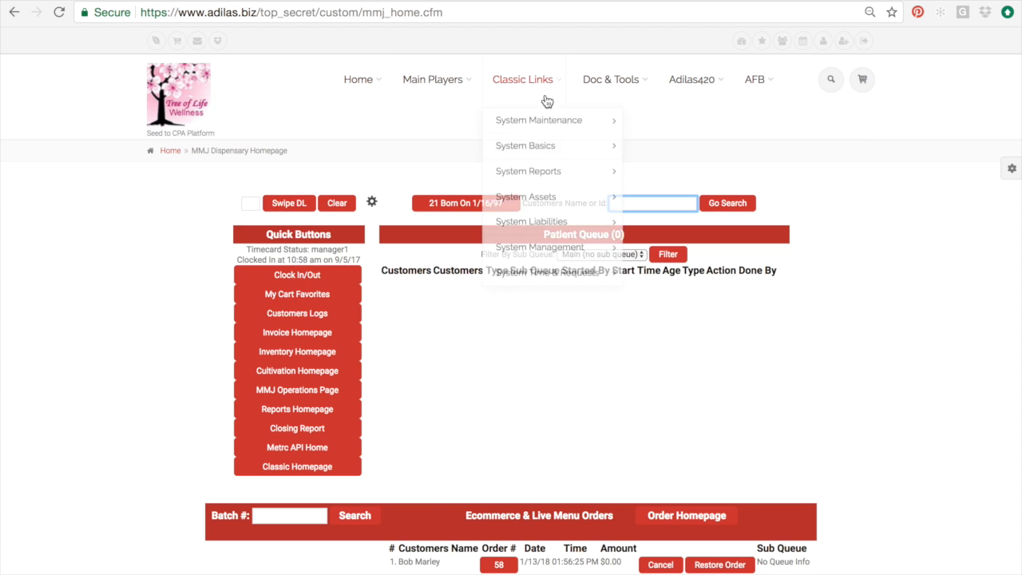
{"action": "mouse_move", "coordinate": [559, 245]}
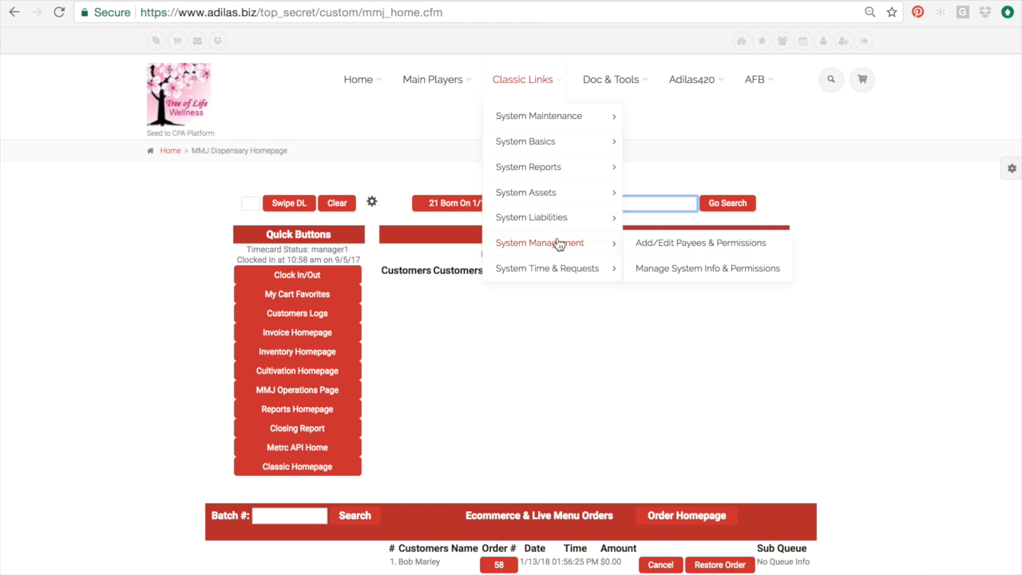
{"action": "left_click", "coordinate": [640, 247]}
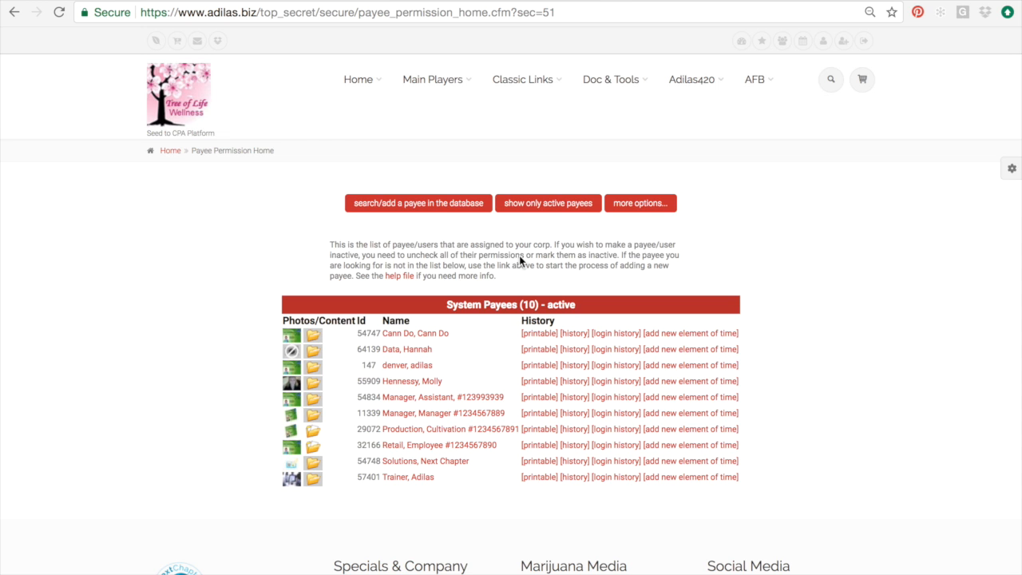
- Visit the payee search/add page, then return to the payee list via Main Players > Users > Search/Add Users
{"action": "left_click", "coordinate": [425, 206]}
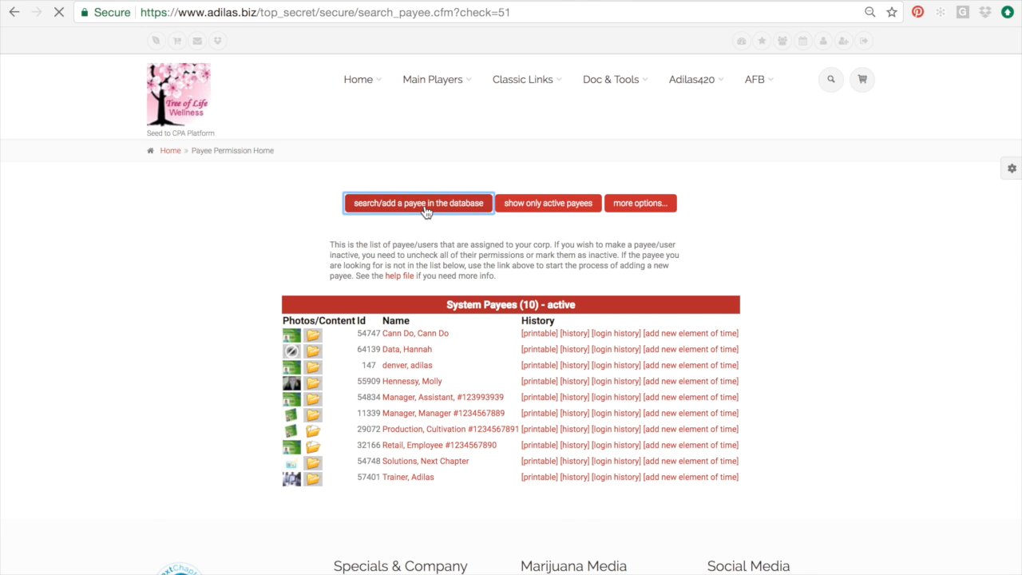
{"action": "mouse_move", "coordinate": [524, 95]}
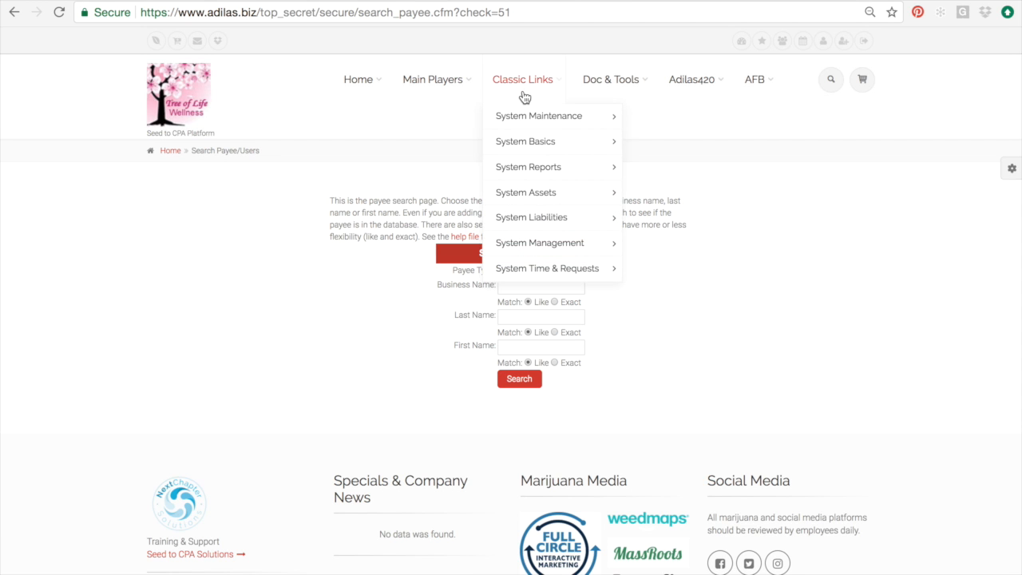
{"action": "mouse_move", "coordinate": [534, 239]}
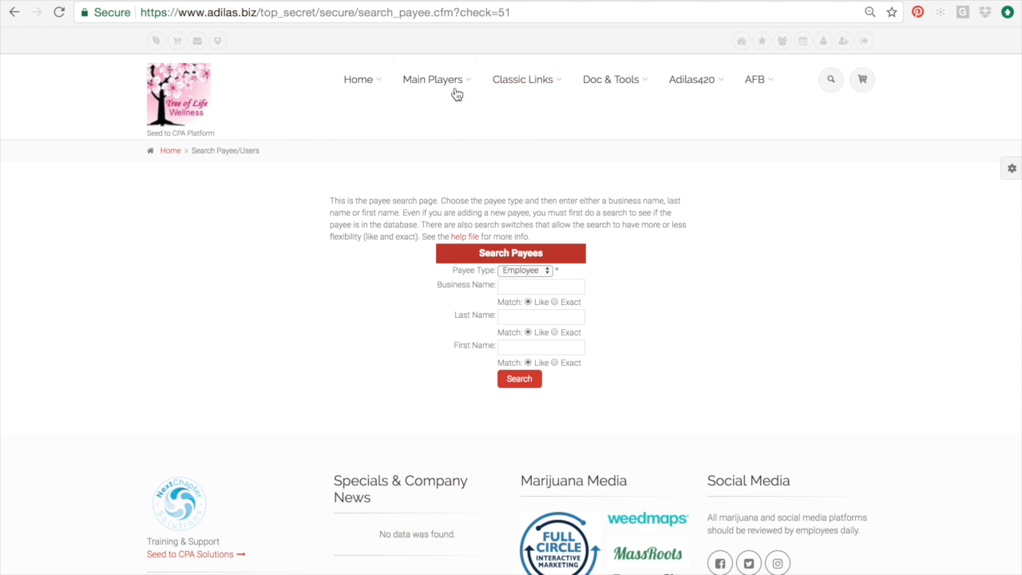
{"action": "mouse_move", "coordinate": [455, 96]}
{"action": "mouse_move", "coordinate": [443, 344]}
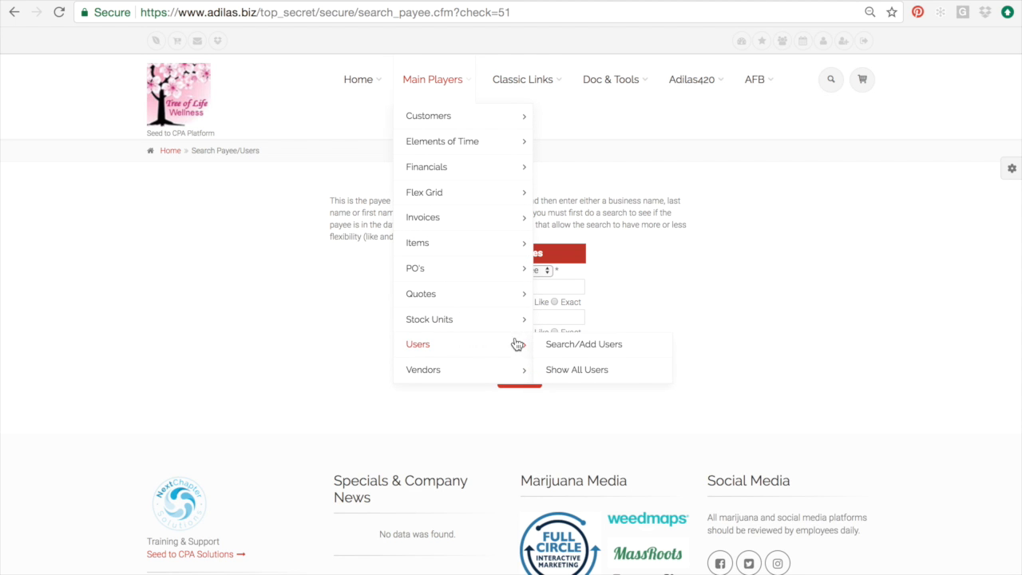
{"action": "left_click", "coordinate": [565, 345]}
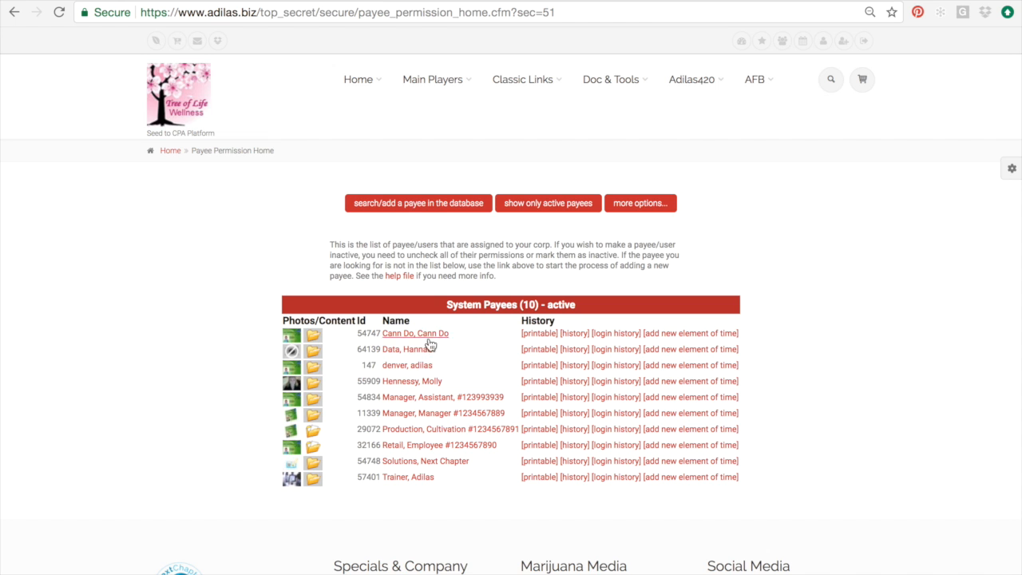
{"action": "left_click", "coordinate": [427, 416]}
{"action": "scroll", "coordinate": [428, 421], "scroll_direction": "down", "scroll_amount": 3}
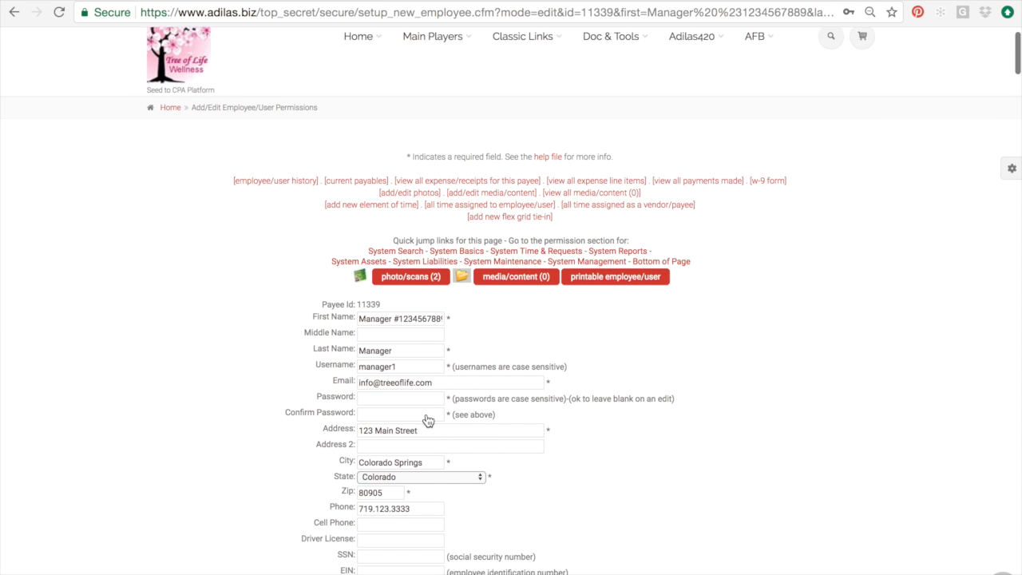
{"action": "scroll", "coordinate": [428, 421], "scroll_direction": "down", "scroll_amount": 10}
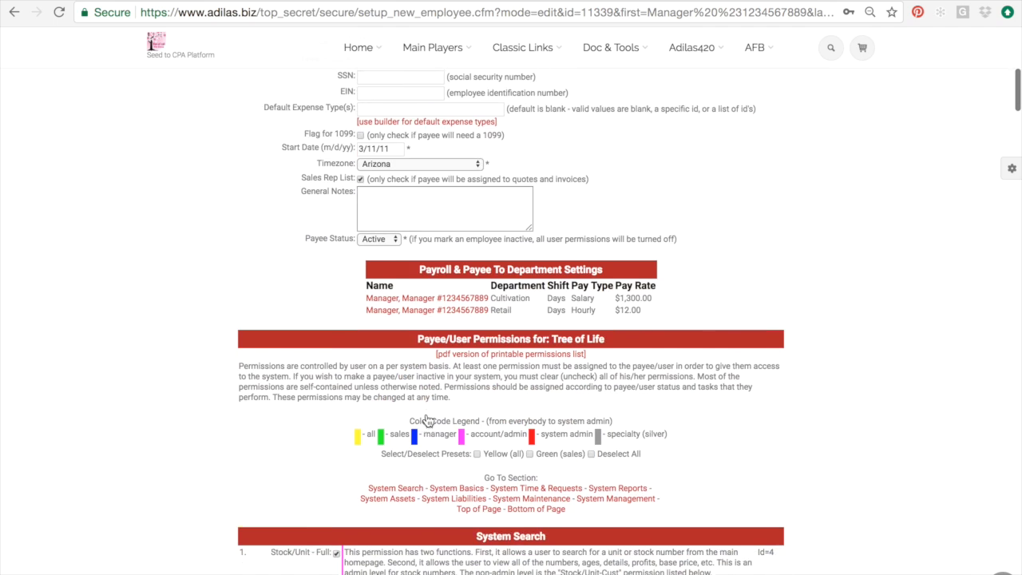
{"action": "scroll", "coordinate": [428, 421], "scroll_direction": "down", "scroll_amount": 3}
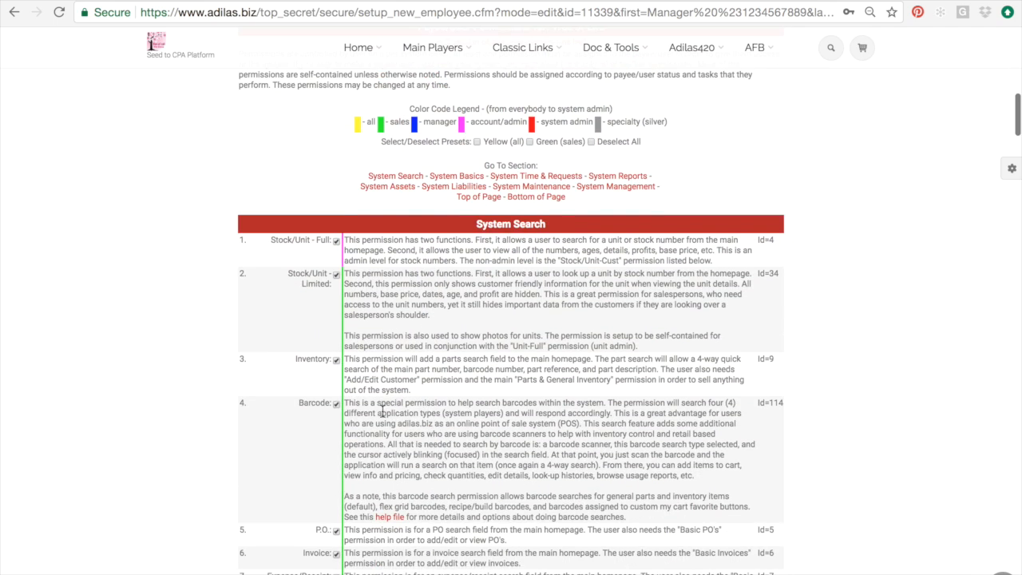
{"action": "scroll", "coordinate": [381, 410], "scroll_direction": "down", "scroll_amount": 2}
{"action": "scroll", "coordinate": [380, 410], "scroll_direction": "up", "scroll_amount": 9}
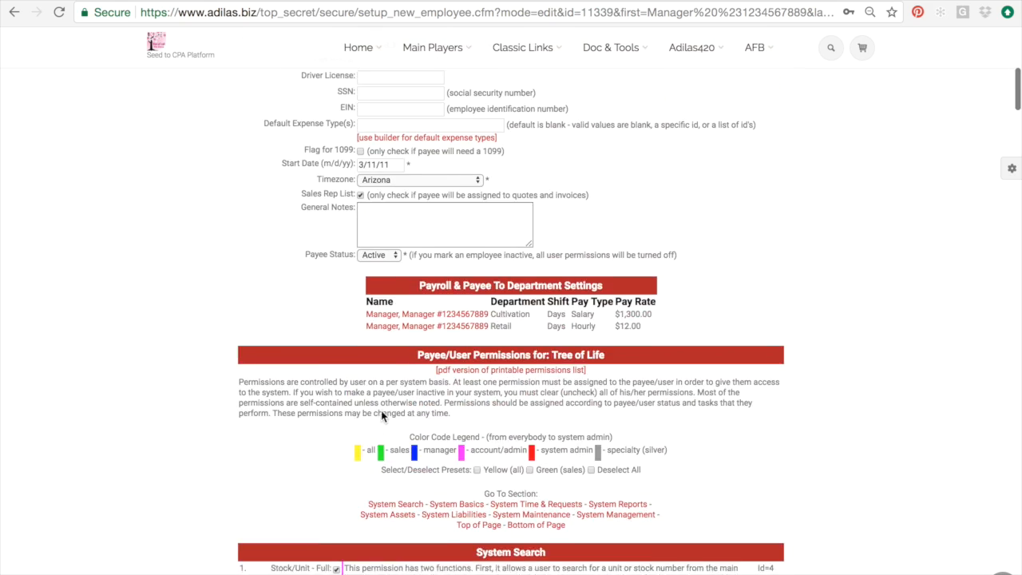
{"action": "scroll", "coordinate": [380, 415], "scroll_direction": "up", "scroll_amount": 6}
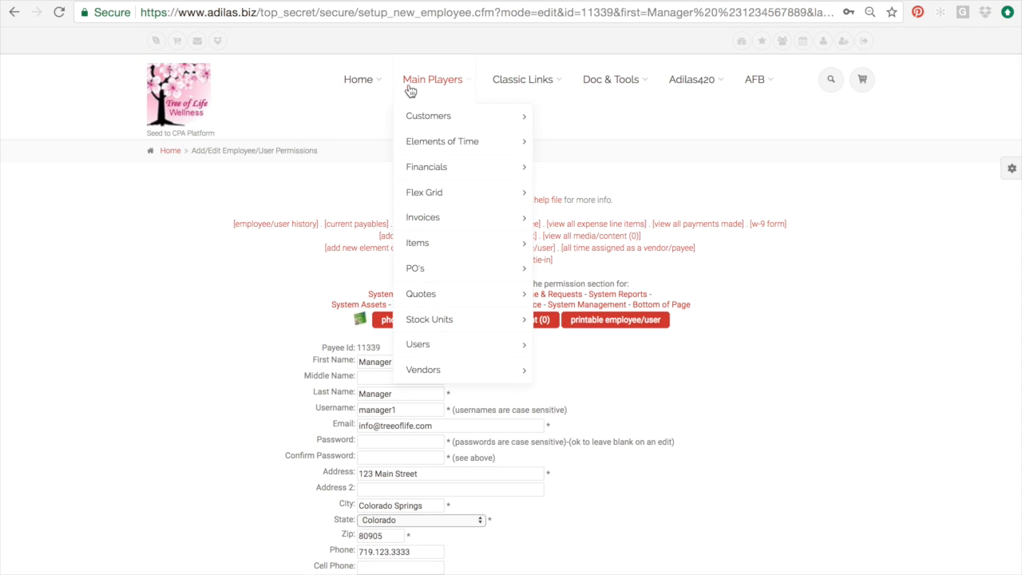
{"action": "mouse_move", "coordinate": [381, 83]}
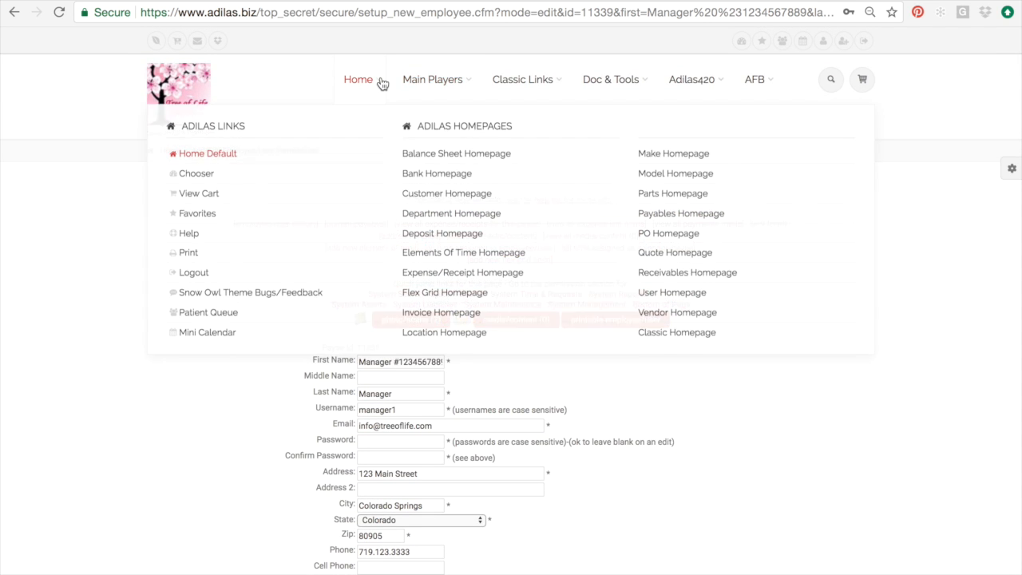
{"action": "left_click", "coordinate": [673, 293]}
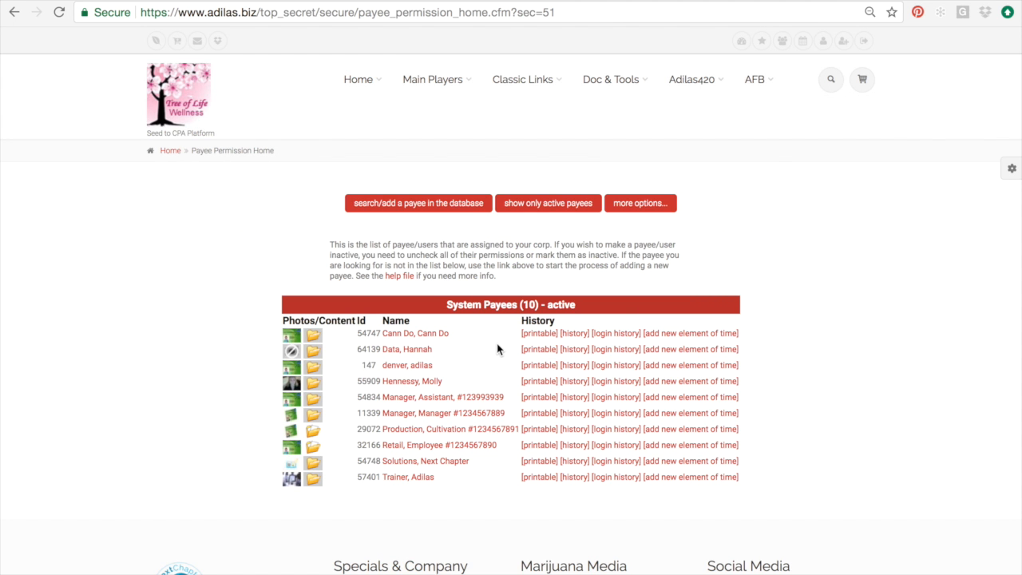
{"action": "left_click", "coordinate": [428, 203]}
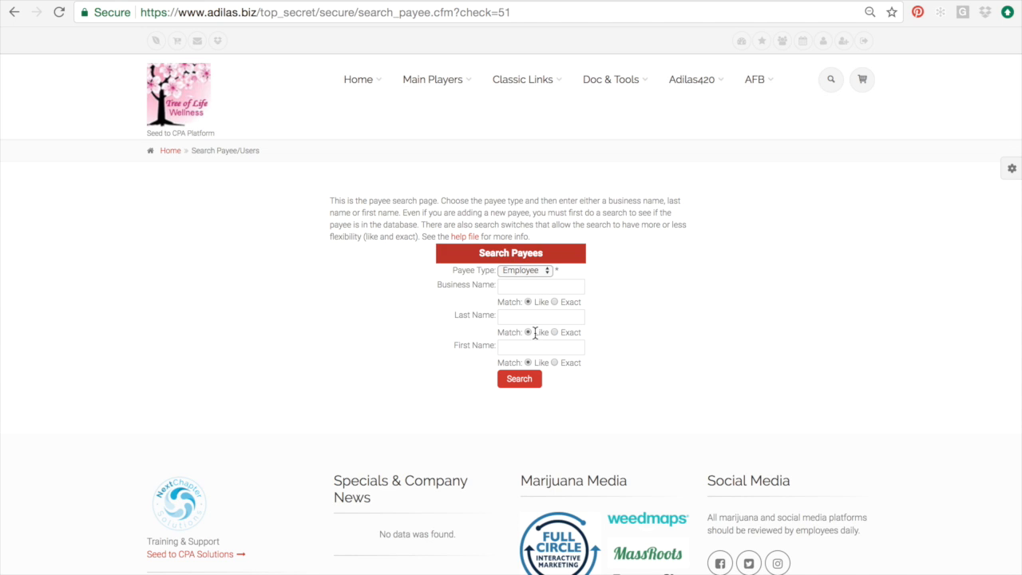
- Search payees by the new employee's last name, confirming 0 records are found
{"action": "left_click", "coordinate": [524, 318]}
{"action": "type", "text": "Smith"}
{"action": "key", "text": "Tab"}
{"action": "key", "text": "Tab"}
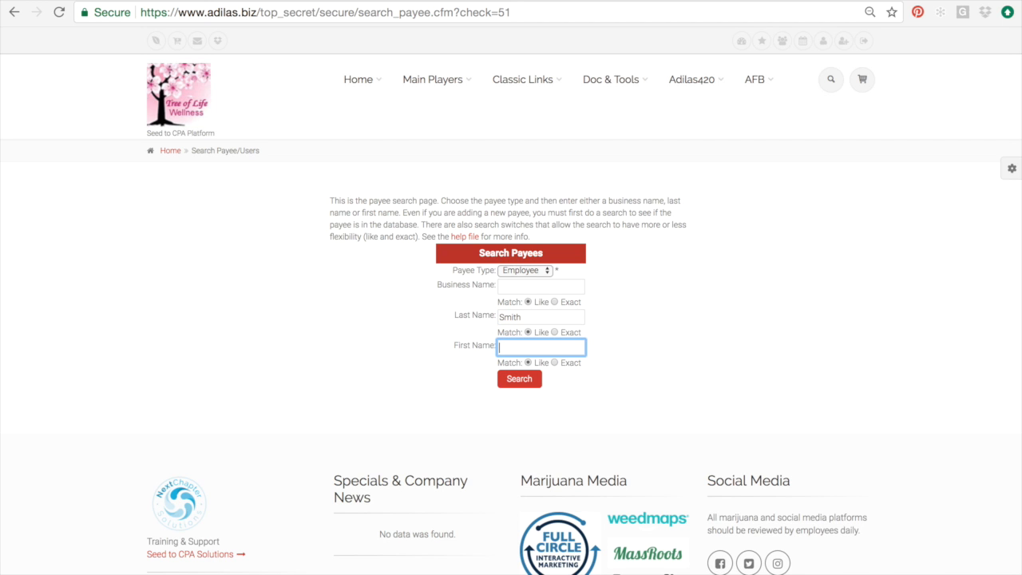
{"action": "left_click", "coordinate": [521, 381]}
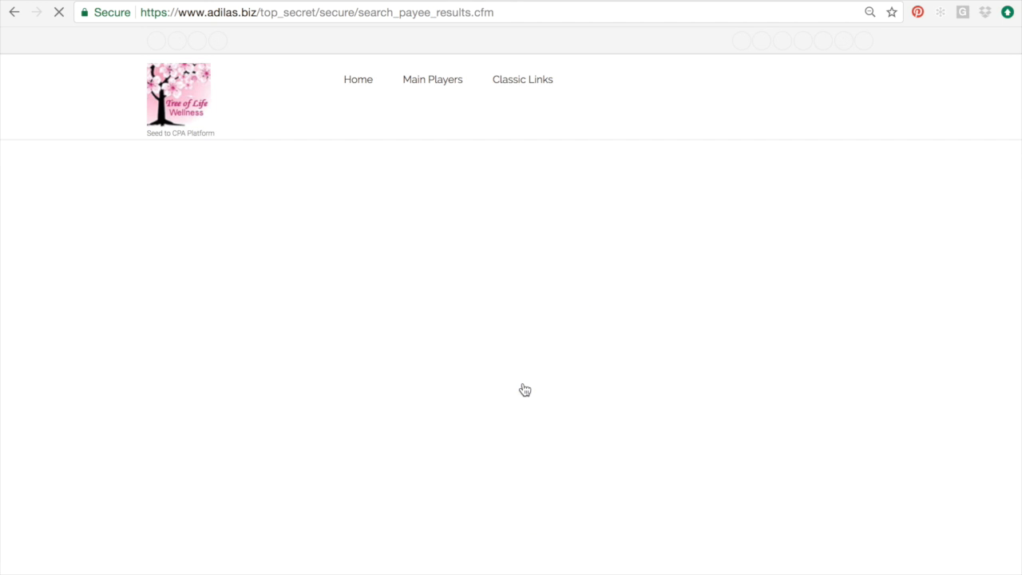
{"action": "left_click_drag", "start_coordinate": [438, 318], "coordinate": [625, 315]}
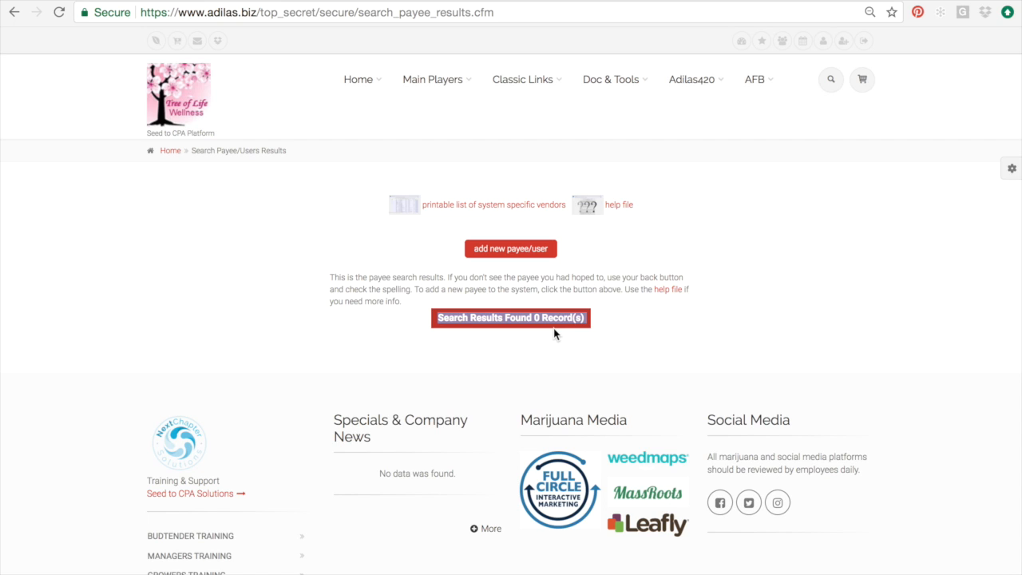
{"action": "left_click", "coordinate": [12, 15]}
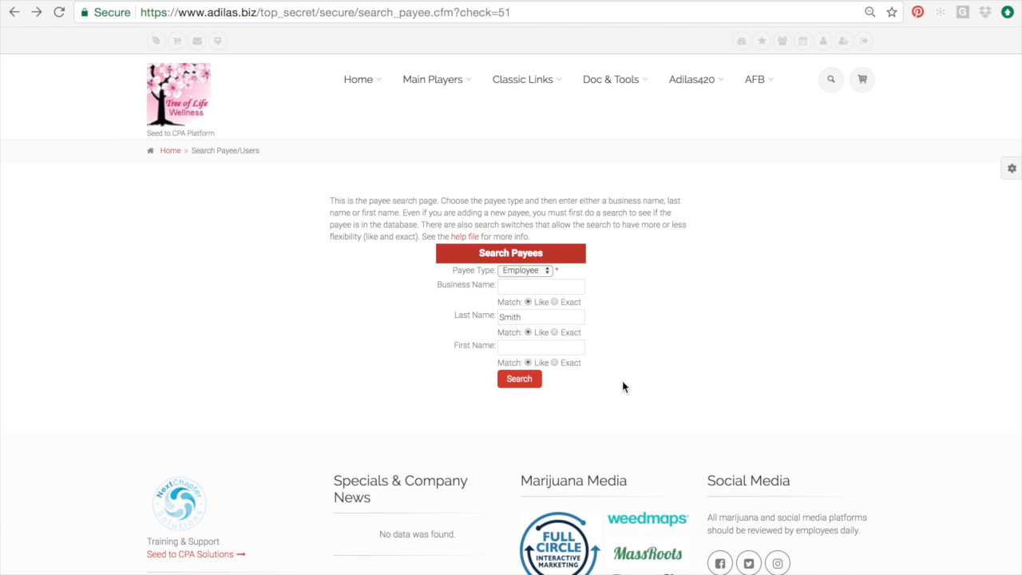
- Search payees with last name 'manager', returning the two Manager records
{"action": "double_click", "coordinate": [542, 317]}
{"action": "type", "text": "cultivation"}
{"action": "key", "text": "BackSpace"}
{"action": "key", "text": "BackSpace"}
{"action": "key", "text": "BackSpace"}
{"action": "key", "text": "BackSpace"}
{"action": "key", "text": "BackSpace"}
{"action": "key", "text": "BackSpace"}
{"action": "key", "text": "BackSpace"}
{"action": "key", "text": "BackSpace"}
{"action": "key", "text": "BackSpace"}
{"action": "key", "text": "BackSpace"}
{"action": "key", "text": "BackSpace"}
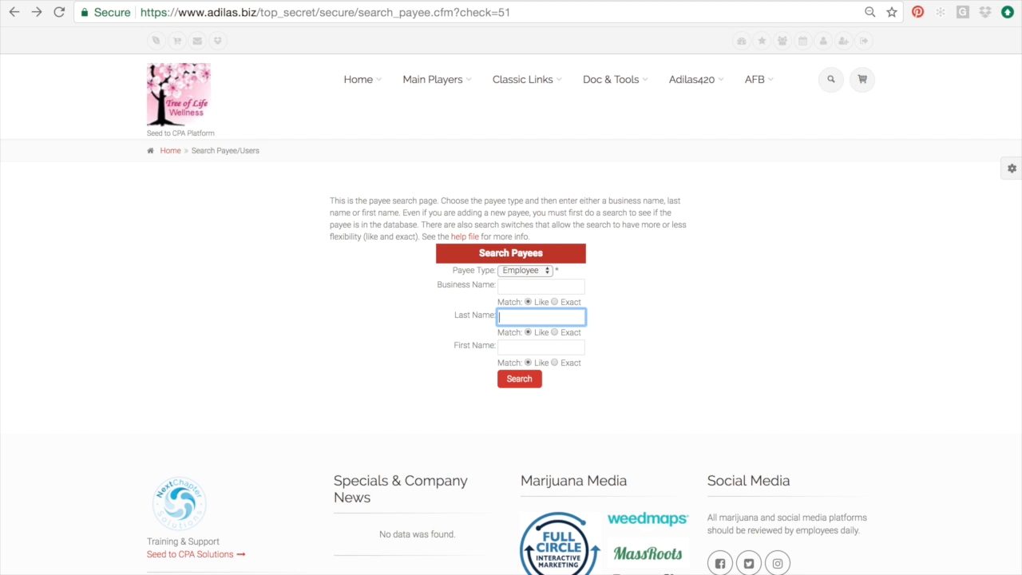
{"action": "type", "text": "manager"}
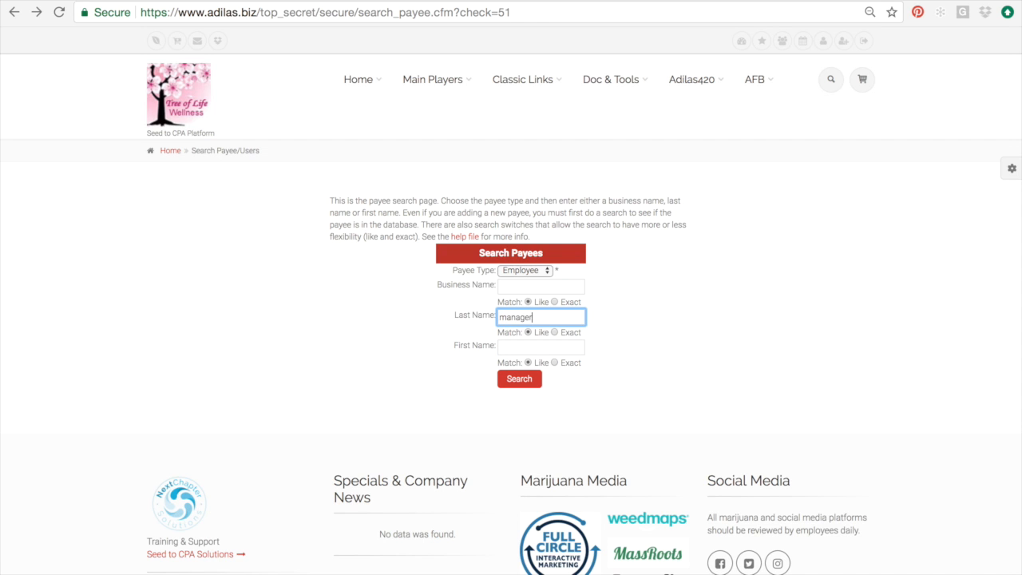
{"action": "key", "text": "Return"}
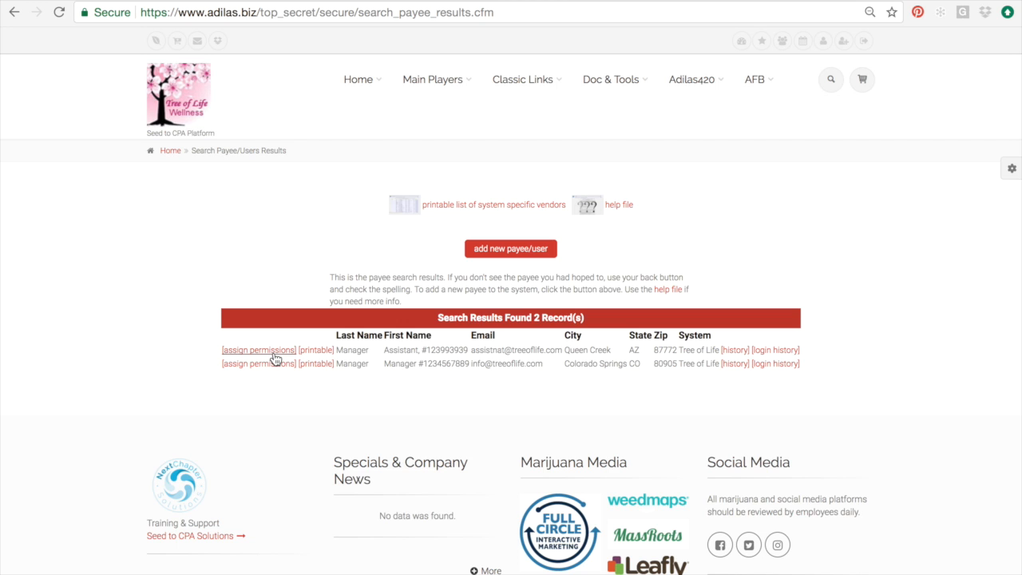
- Open a blank new-user form, then go back to the system payee list
{"action": "left_click", "coordinate": [511, 251]}
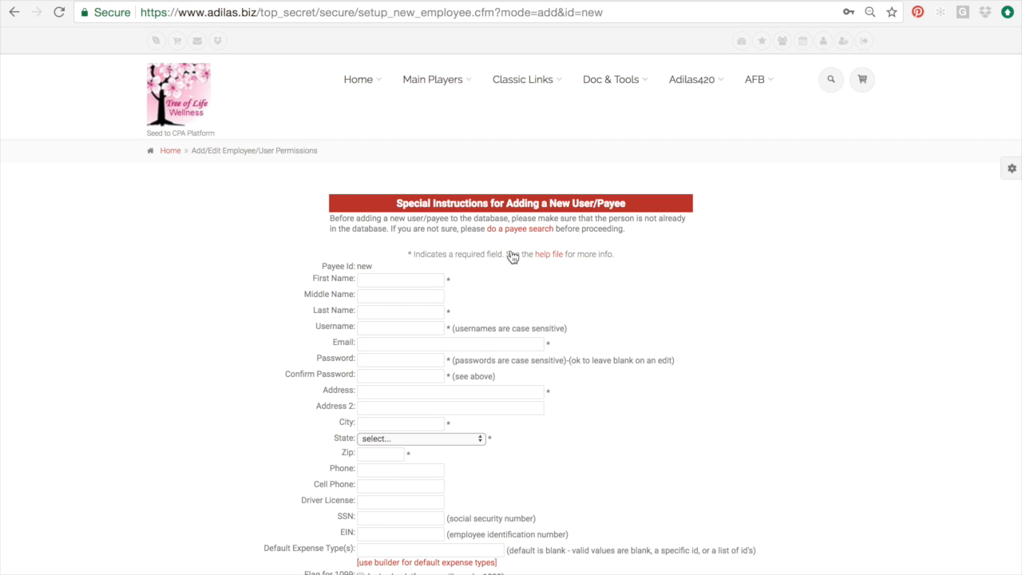
{"action": "scroll", "coordinate": [512, 256], "scroll_direction": "down", "scroll_amount": 1}
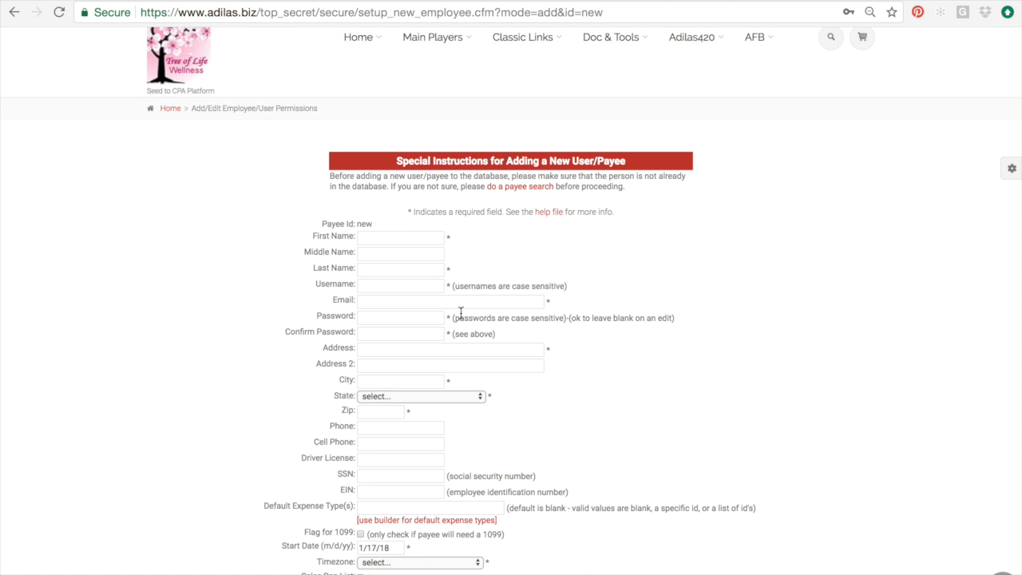
{"action": "scroll", "coordinate": [460, 312], "scroll_direction": "up", "scroll_amount": 1}
{"action": "scroll", "coordinate": [461, 313], "scroll_direction": "up", "scroll_amount": 1}
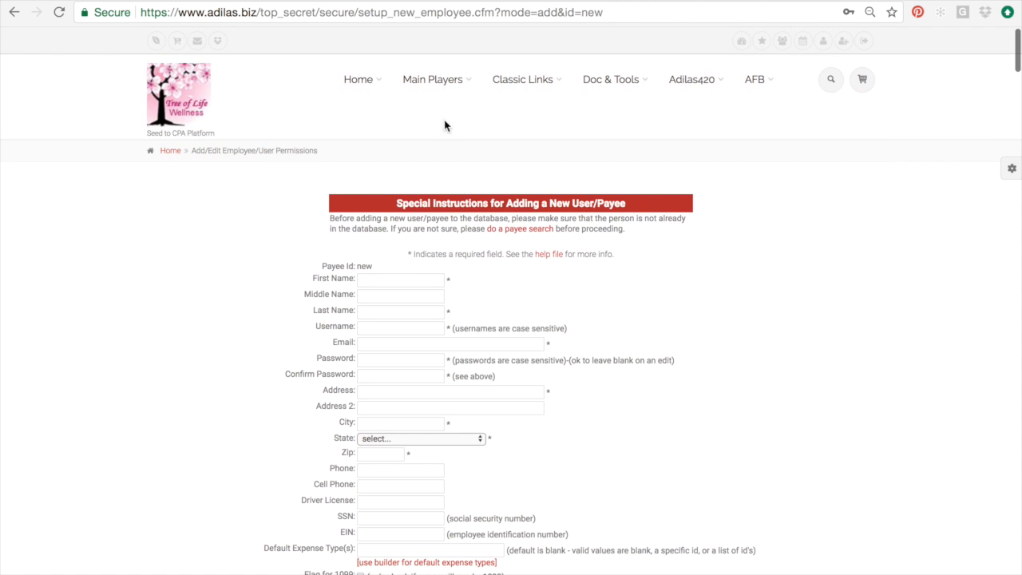
{"action": "mouse_move", "coordinate": [435, 77]}
{"action": "mouse_move", "coordinate": [482, 343]}
{"action": "left_click", "coordinate": [582, 345]}
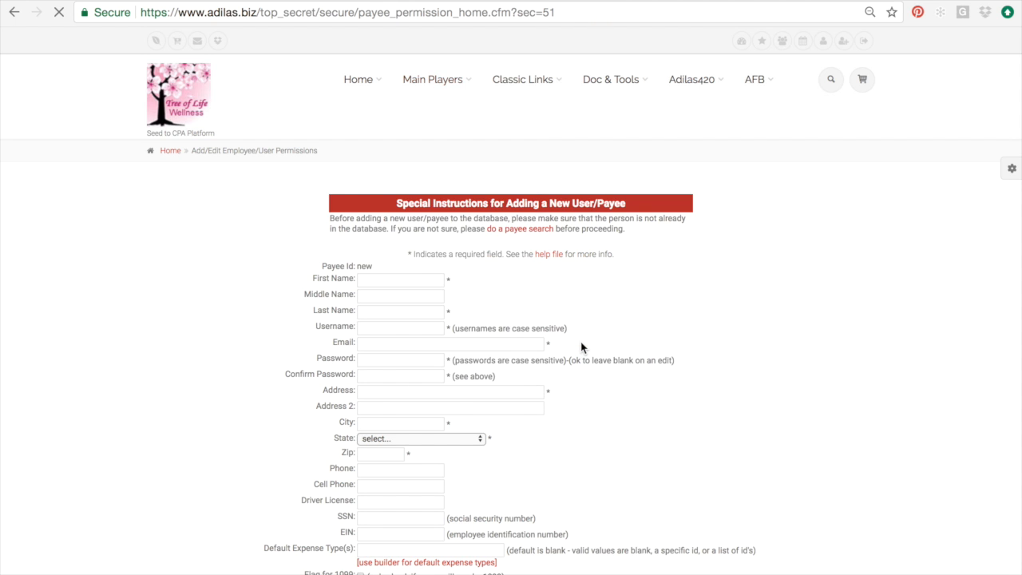
- Re-search the new employee's last name and open the add-new-payee form from the empty results
{"action": "left_click", "coordinate": [459, 204]}
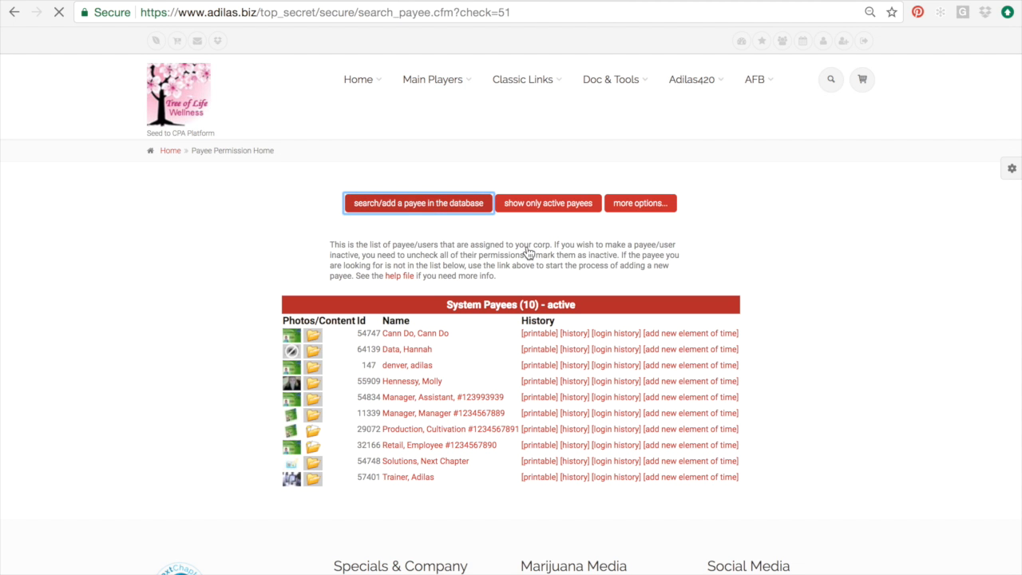
{"action": "left_click", "coordinate": [533, 319]}
{"action": "type", "text": "smith"}
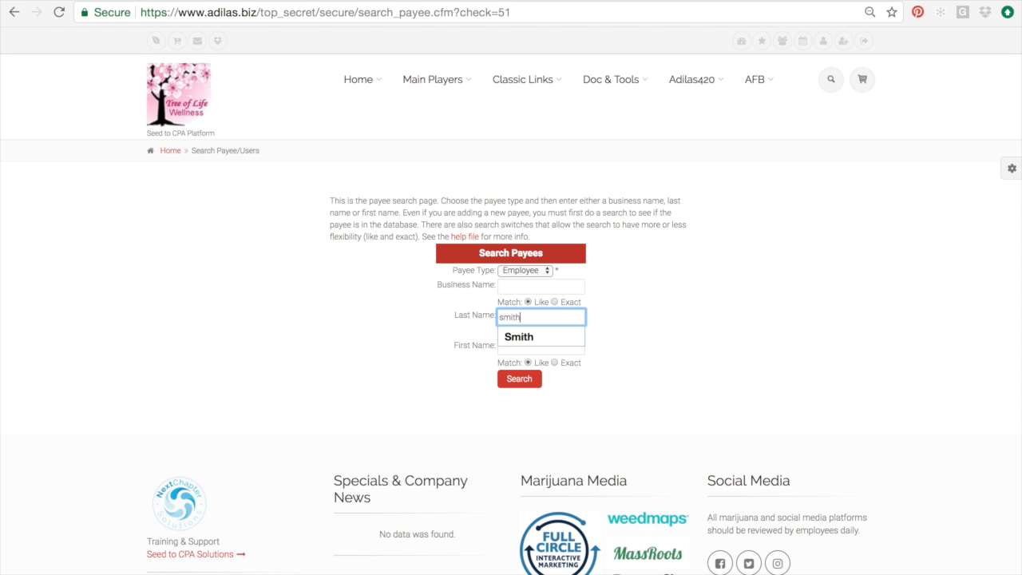
{"action": "key", "text": "Return"}
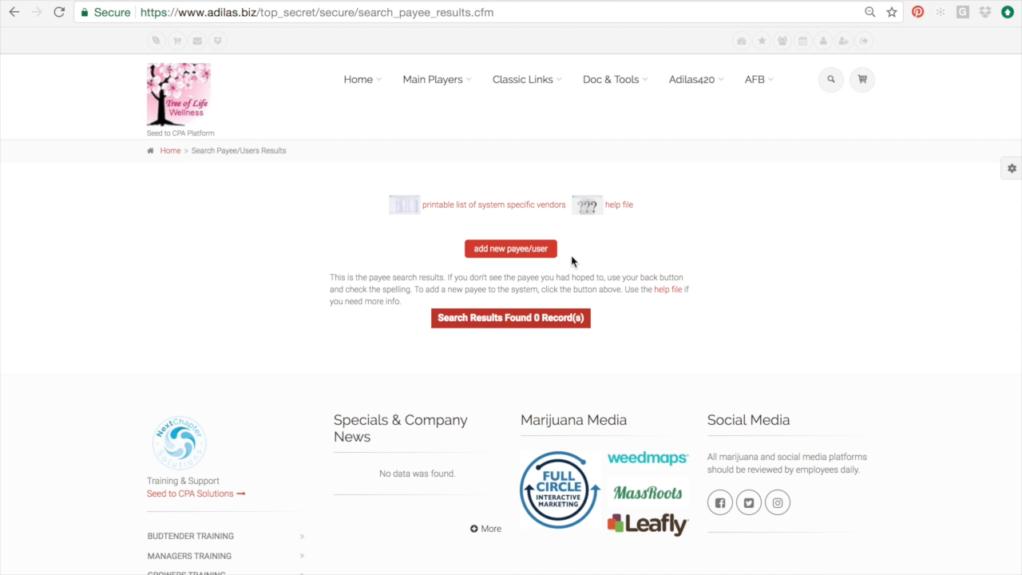
{"action": "left_click", "coordinate": [546, 258]}
{"action": "left_click", "coordinate": [392, 279]}
- Enter the new user's first name, last name and username
{"action": "scroll", "coordinate": [392, 279], "scroll_direction": "down", "scroll_amount": 2}
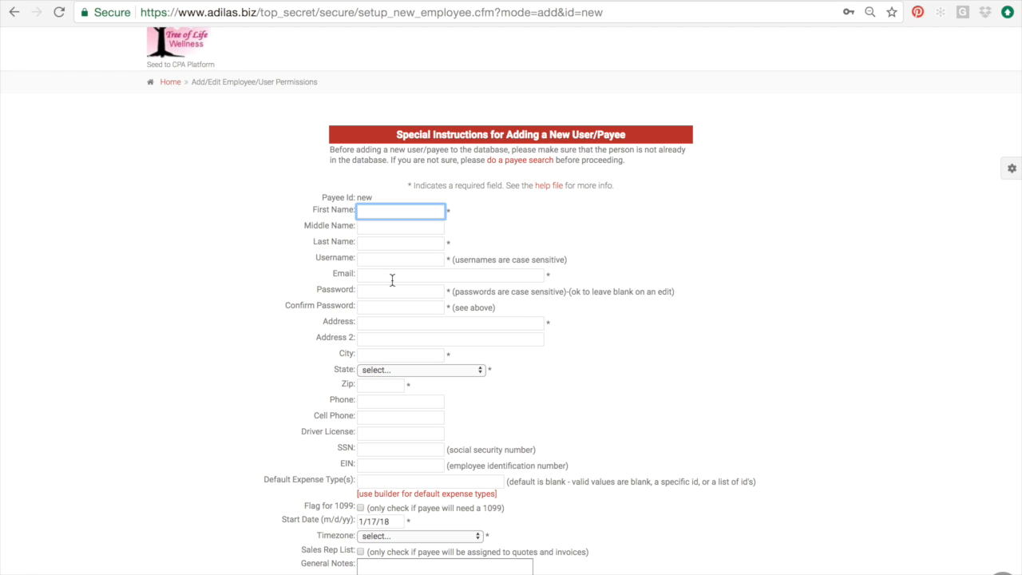
{"action": "type", "text": "Joe"}
{"action": "key", "text": "Tab"}
{"action": "key", "text": "Tab"}
{"action": "type", "text": "Smith"}
{"action": "key", "text": "Tab"}
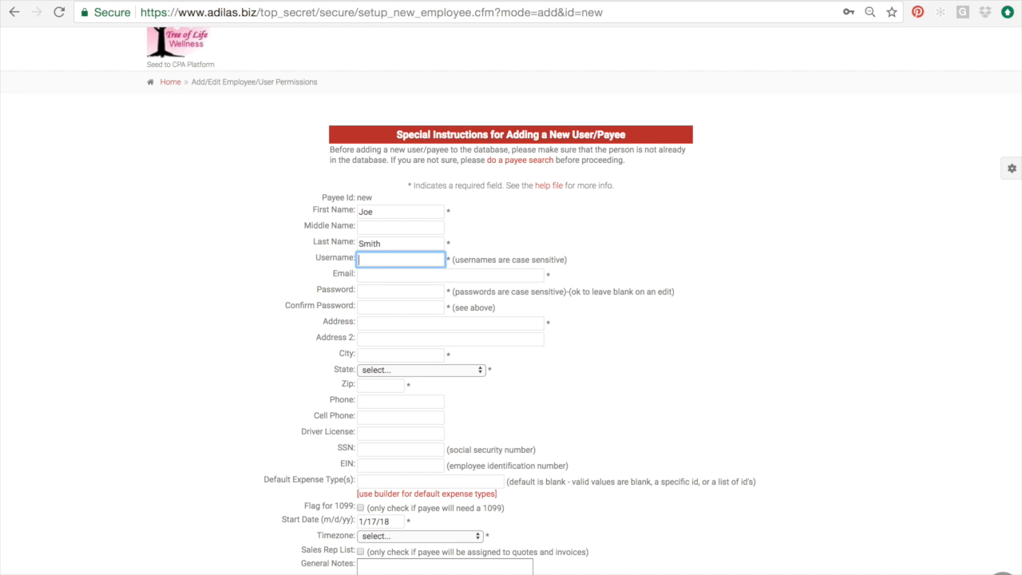
{"action": "type", "text": "Jsmith"}
{"action": "key", "text": "Tab"}
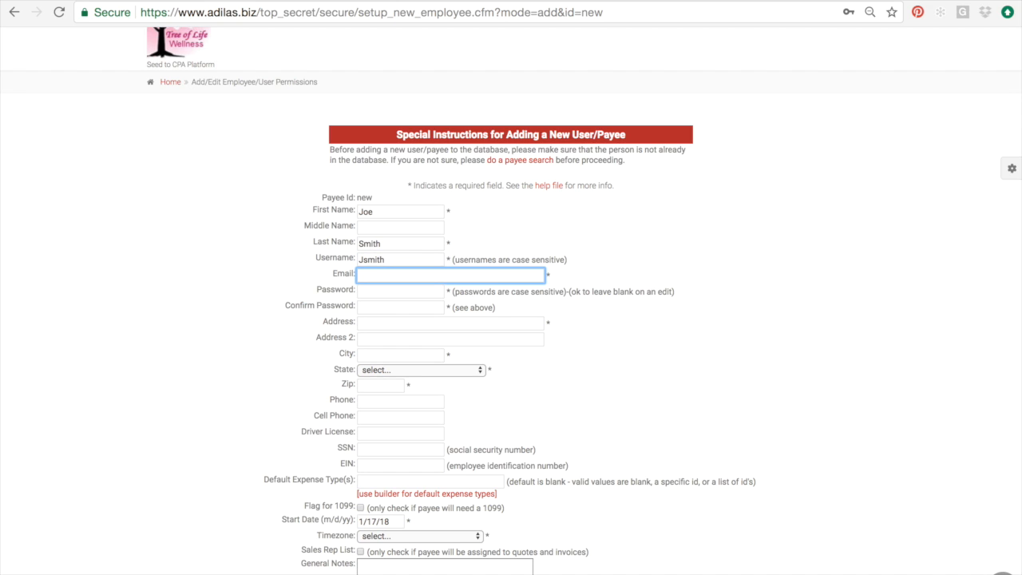
- Enter the e-mail, the password twice, and autofill the street address, city, state and zip
{"action": "key", "text": "Tab"}
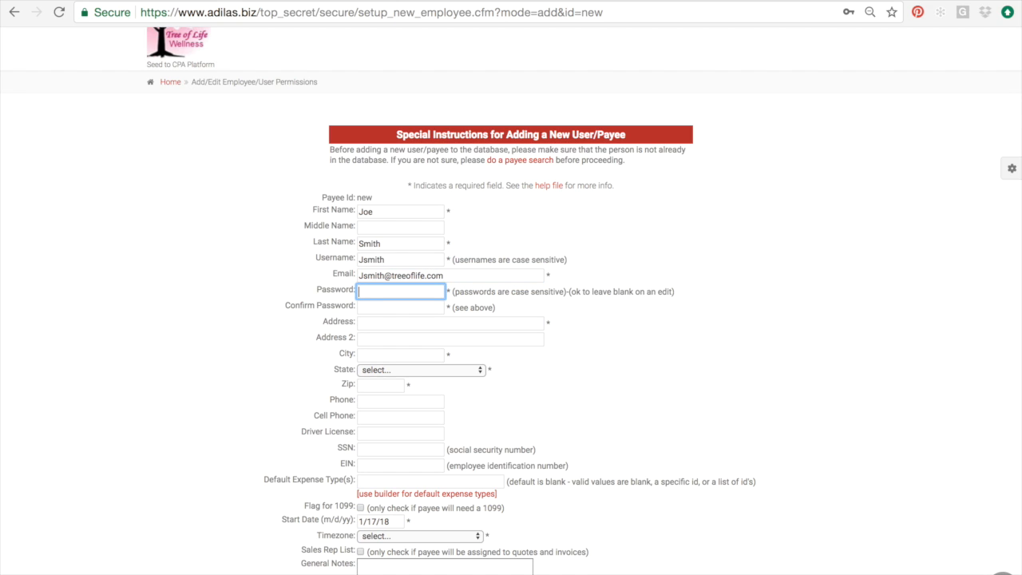
{"action": "type", "text": "12345"}
{"action": "key", "text": "Tab"}
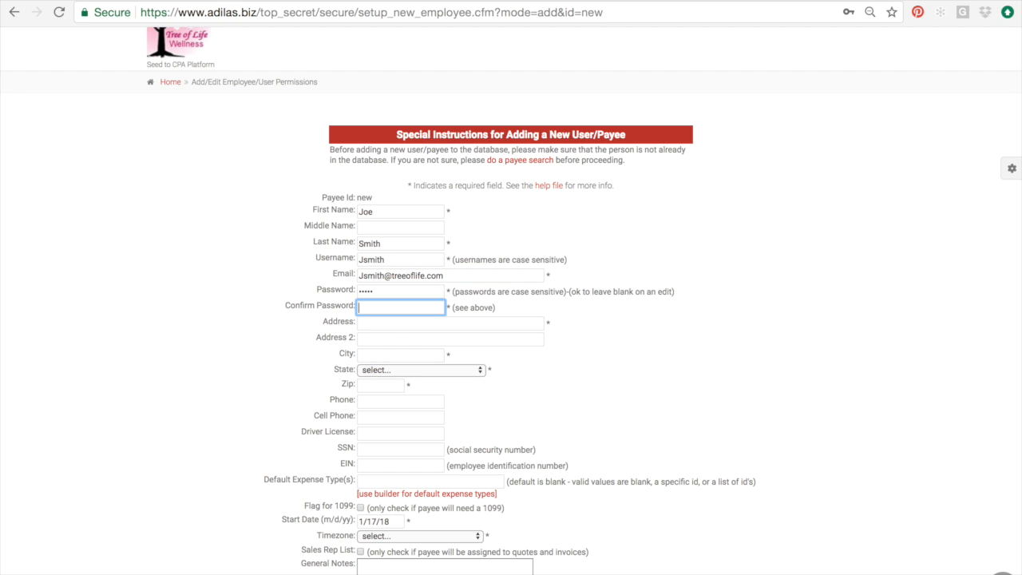
{"action": "type", "text": "12345"}
{"action": "key", "text": "Tab"}
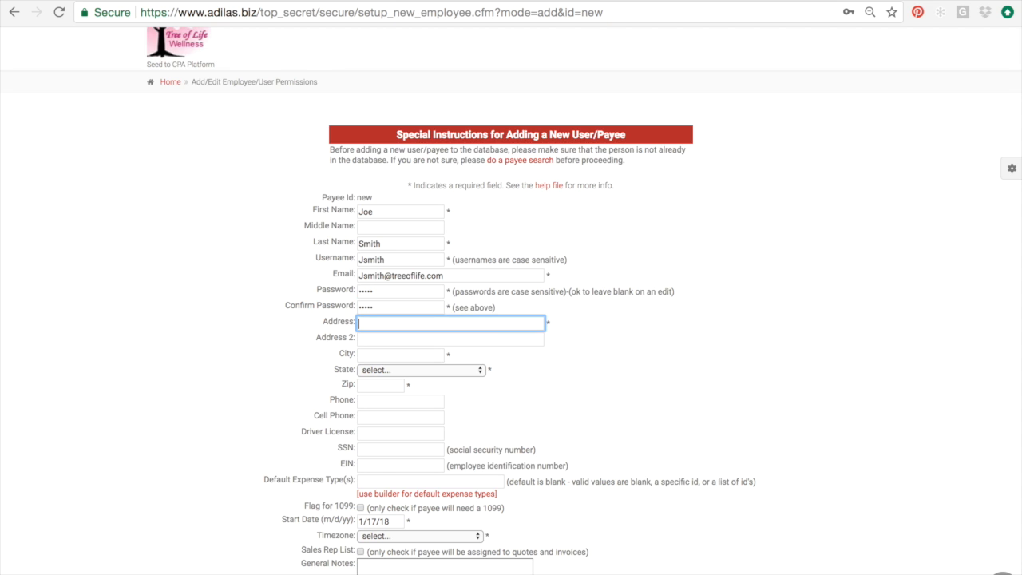
{"action": "scroll", "coordinate": [511, 319], "scroll_direction": "down", "scroll_amount": 2}
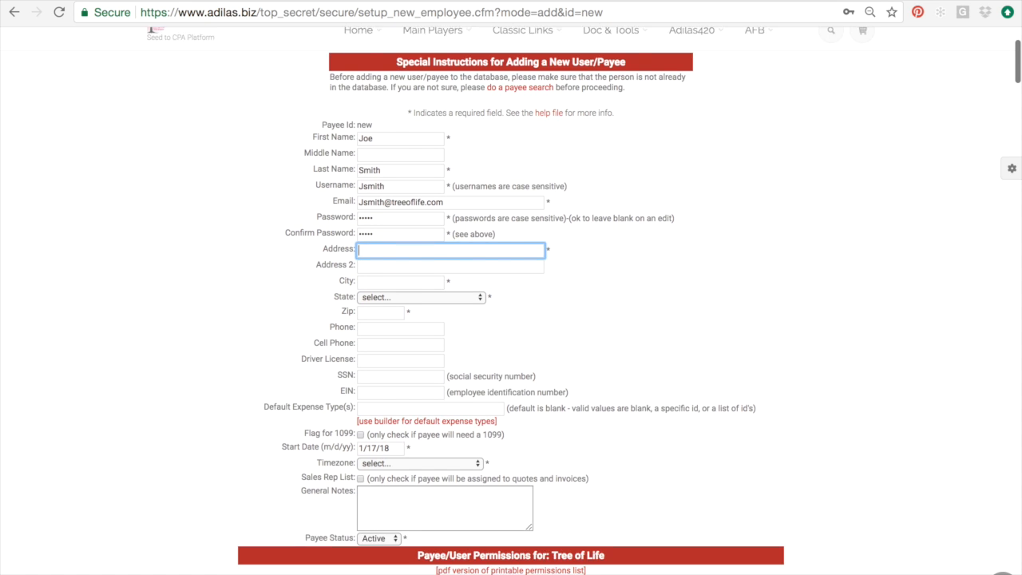
{"action": "type", "text": "123"}
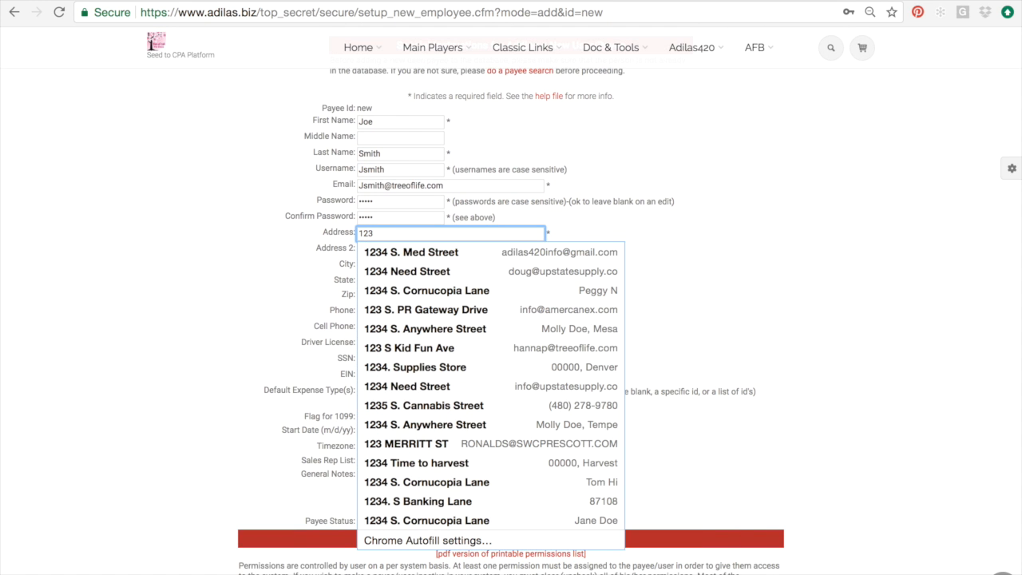
{"action": "key", "text": "Down"}
{"action": "key", "text": "Return"}
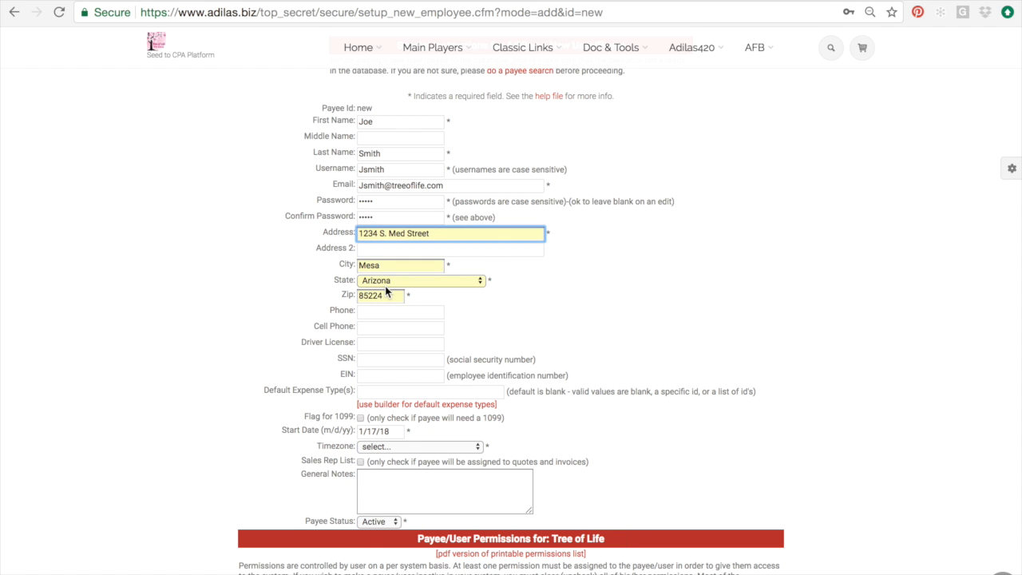
- Flag the new user for a 1099 and set the timezone to Arizona
{"action": "scroll", "coordinate": [385, 286], "scroll_direction": "down", "scroll_amount": 2}
{"action": "scroll", "coordinate": [385, 291], "scroll_direction": "down", "scroll_amount": 1}
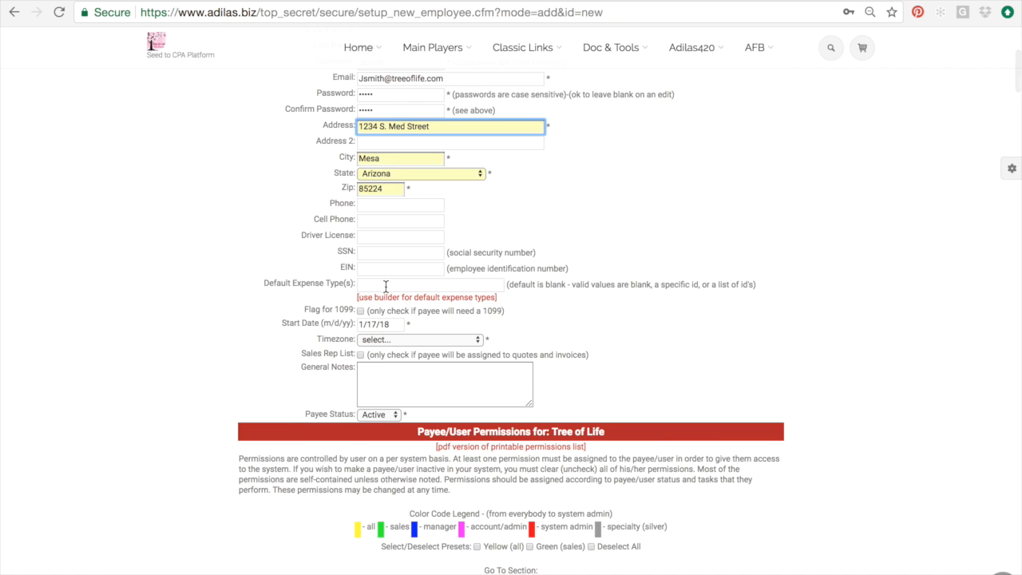
{"action": "scroll", "coordinate": [386, 287], "scroll_direction": "down", "scroll_amount": 1}
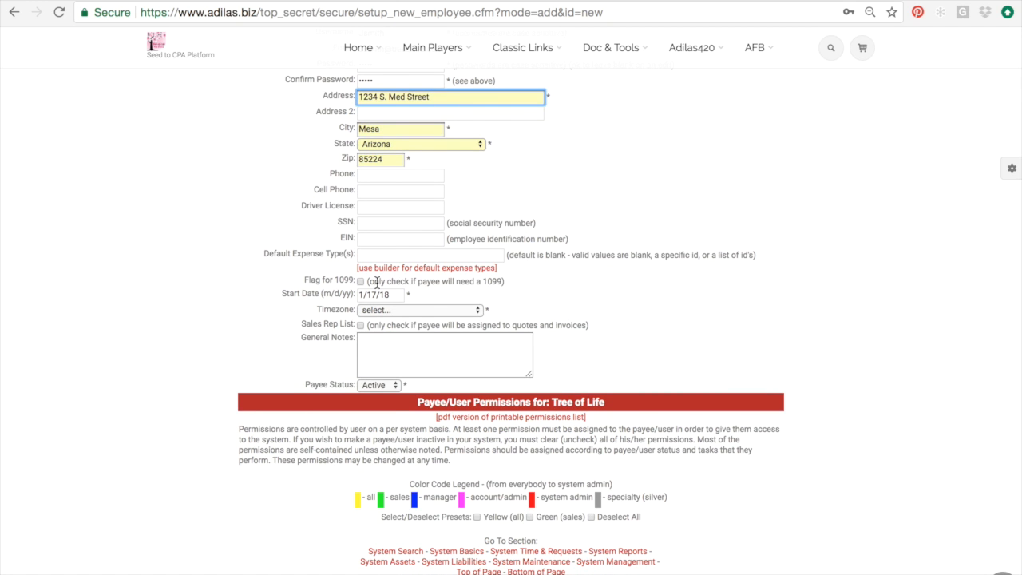
{"action": "left_click", "coordinate": [360, 281]}
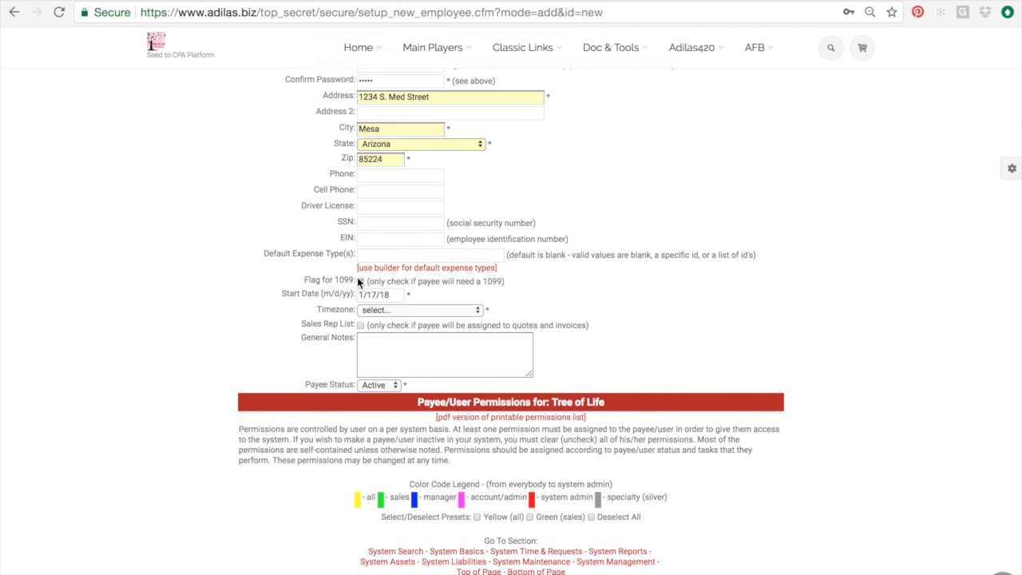
{"action": "scroll", "coordinate": [363, 279], "scroll_direction": "down", "scroll_amount": 1}
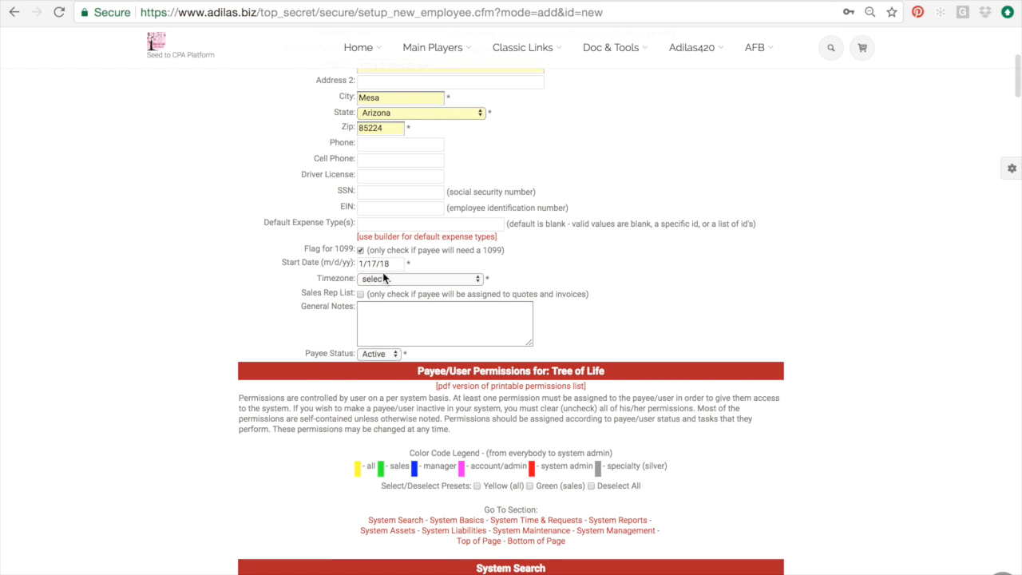
{"action": "scroll", "coordinate": [382, 275], "scroll_direction": "up", "scroll_amount": 1}
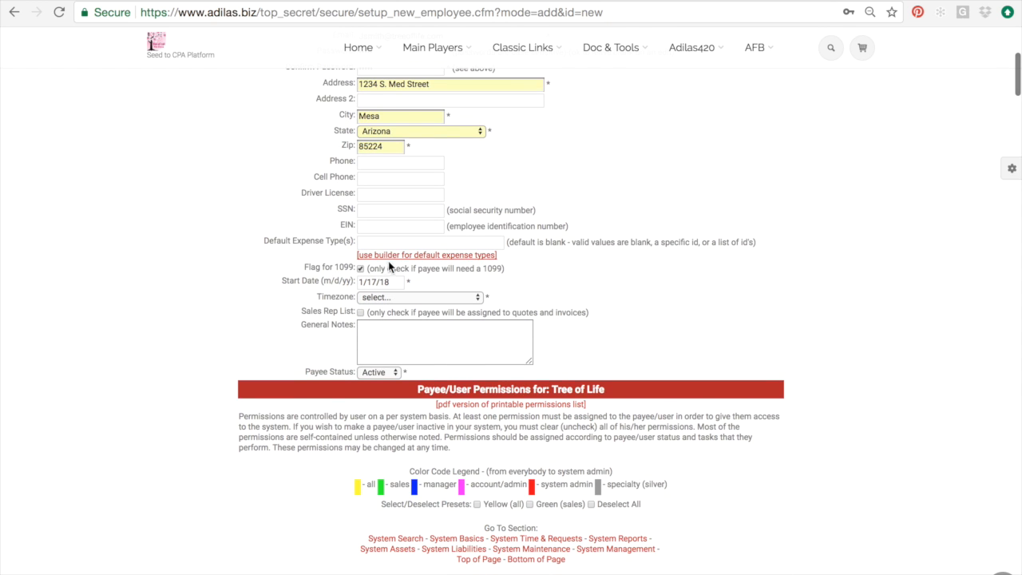
{"action": "left_click", "coordinate": [395, 297]}
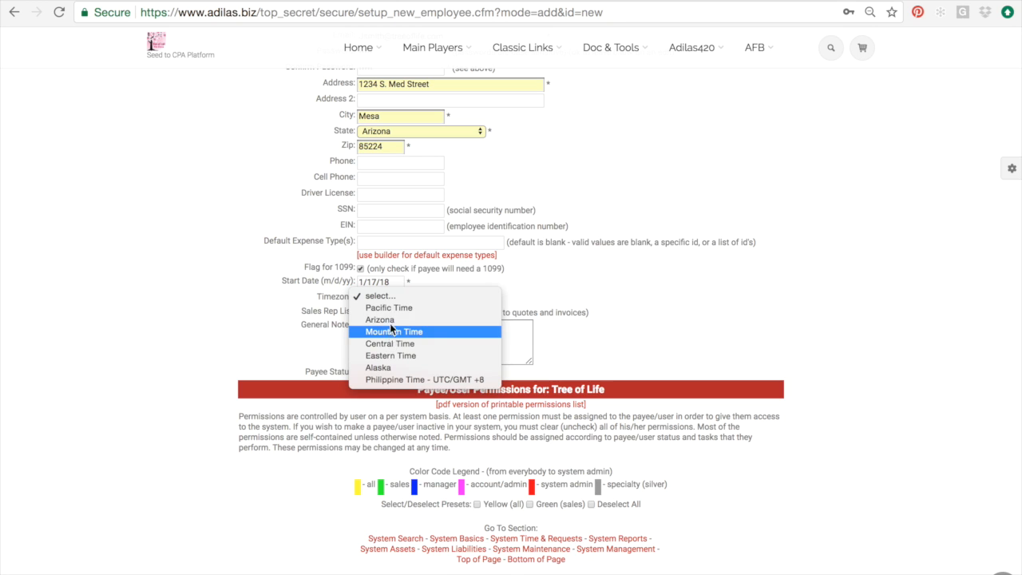
{"action": "left_click", "coordinate": [389, 322]}
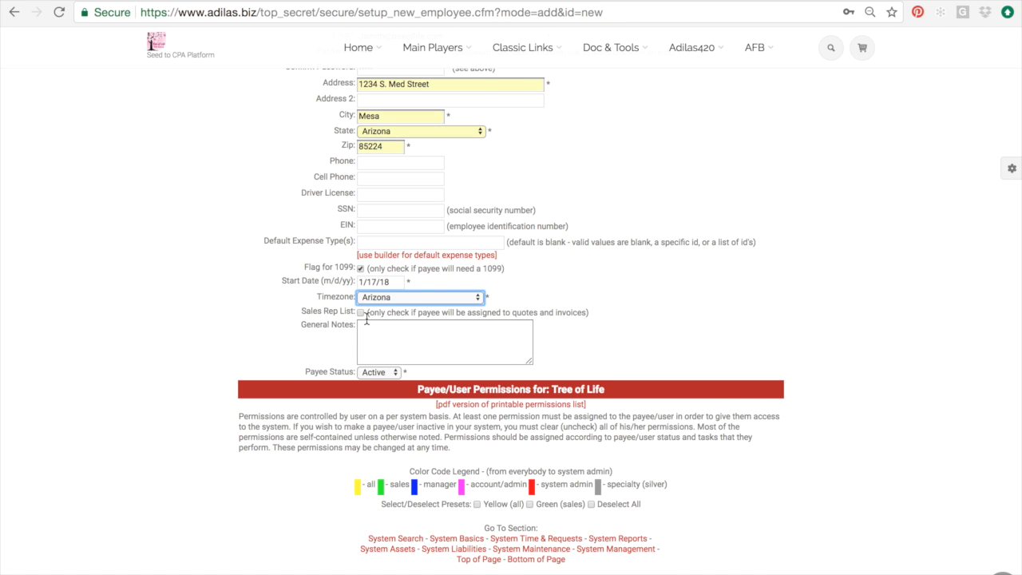
- Add the user to the Sales Rep List and place the cursor in General Notes
{"action": "scroll", "coordinate": [357, 310], "scroll_direction": "down", "scroll_amount": 1}
{"action": "left_click", "coordinate": [359, 295]}
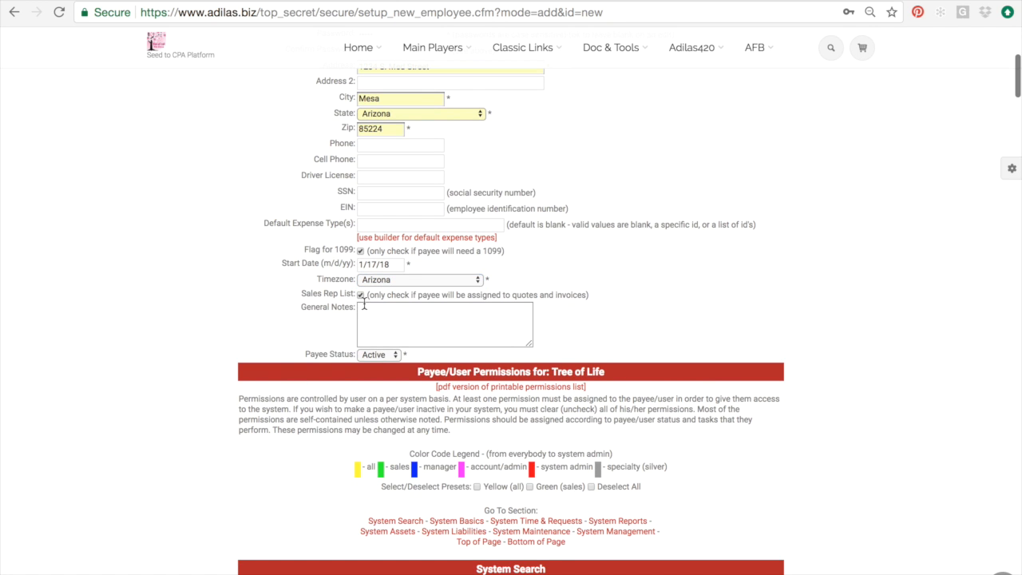
{"action": "scroll", "coordinate": [363, 303], "scroll_direction": "down", "scroll_amount": 1}
{"action": "left_click", "coordinate": [363, 303]}
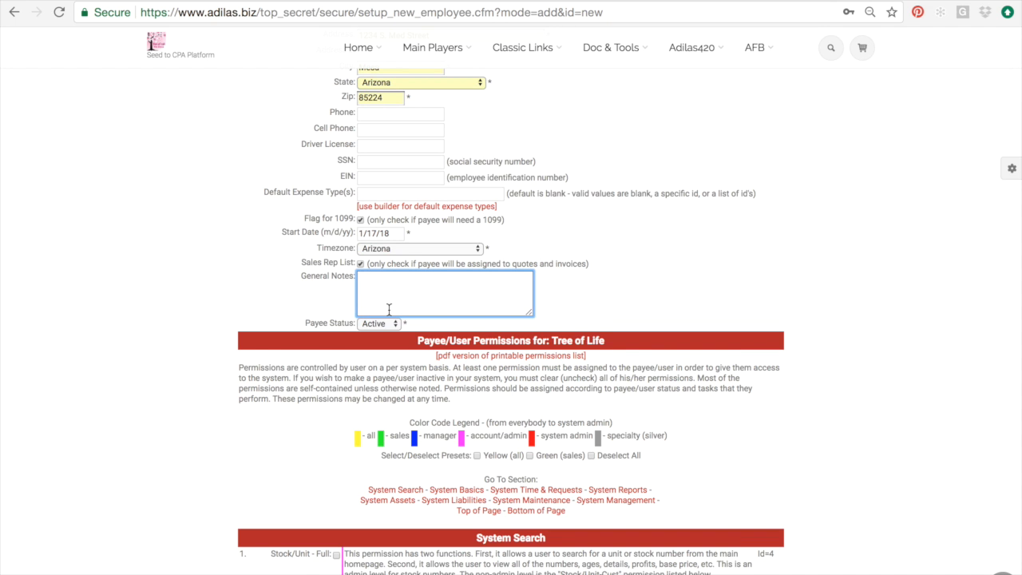
{"action": "scroll", "coordinate": [389, 311], "scroll_direction": "up", "scroll_amount": 1}
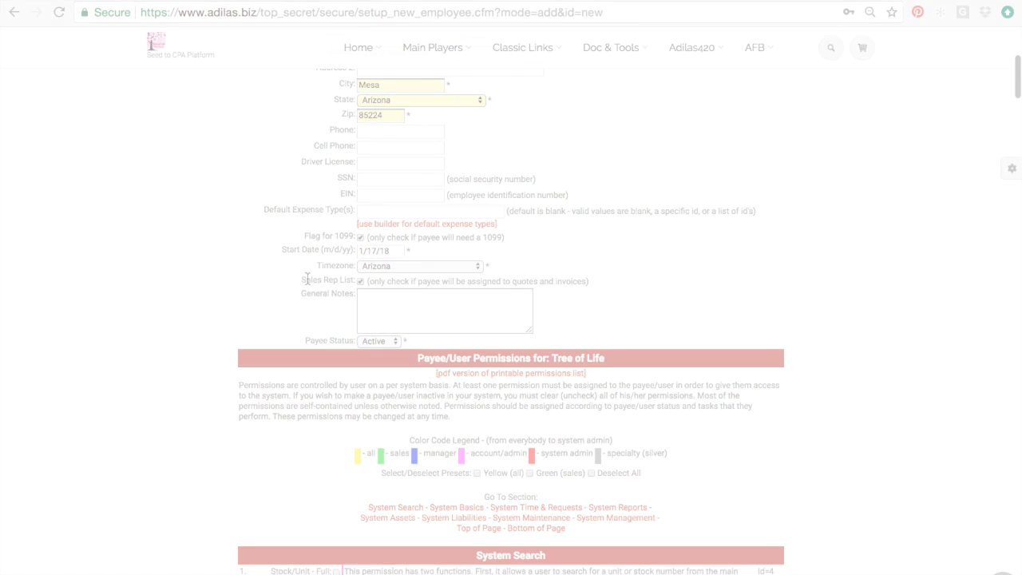
{"action": "left_click_drag", "start_coordinate": [304, 279], "coordinate": [347, 280]}
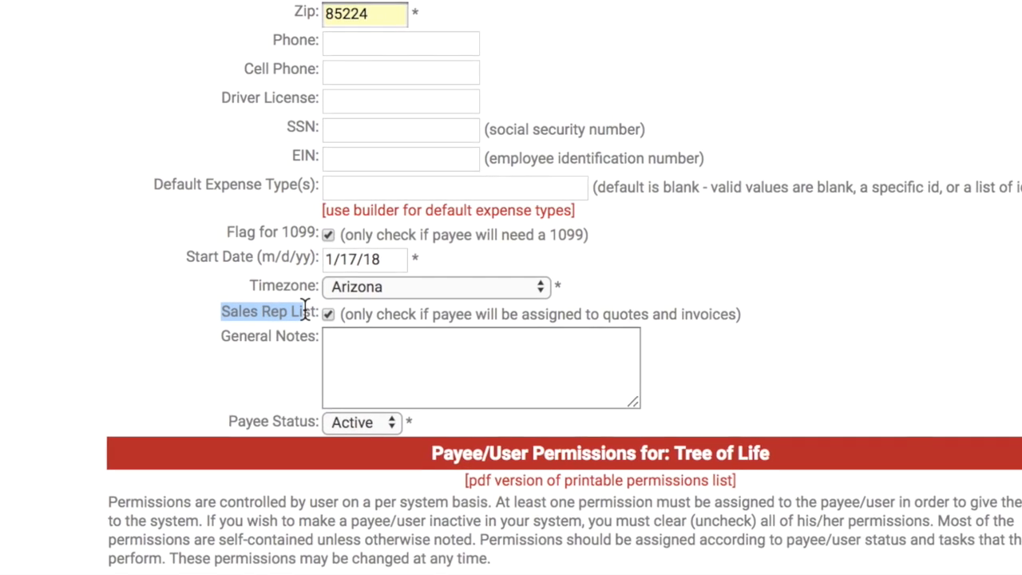
{"action": "left_click_drag", "start_coordinate": [305, 310], "coordinate": [312, 310]}
{"action": "scroll", "coordinate": [312, 309], "scroll_direction": "up", "scroll_amount": 1}
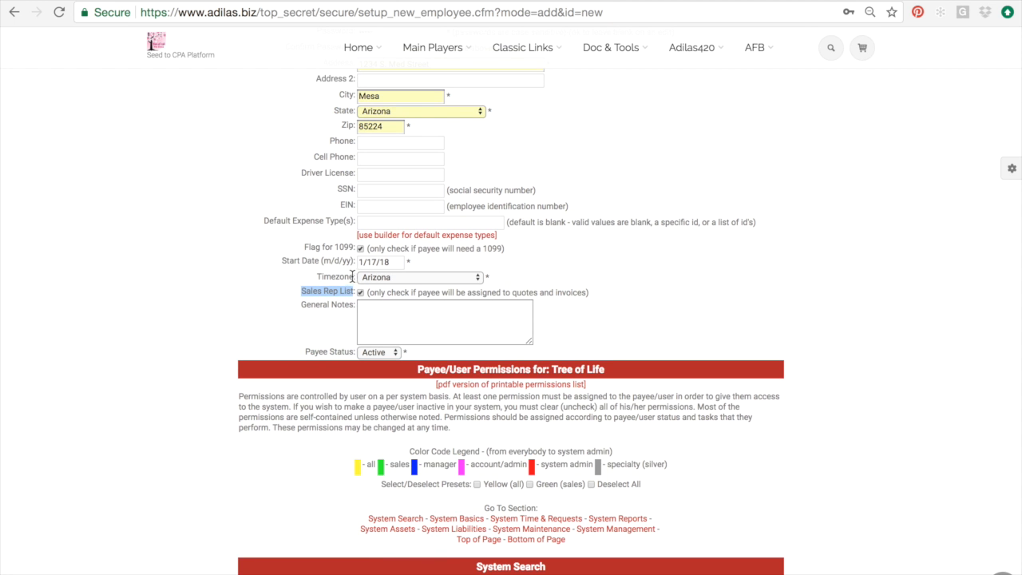
{"action": "mouse_move", "coordinate": [523, 65]}
{"action": "mouse_move", "coordinate": [550, 207]}
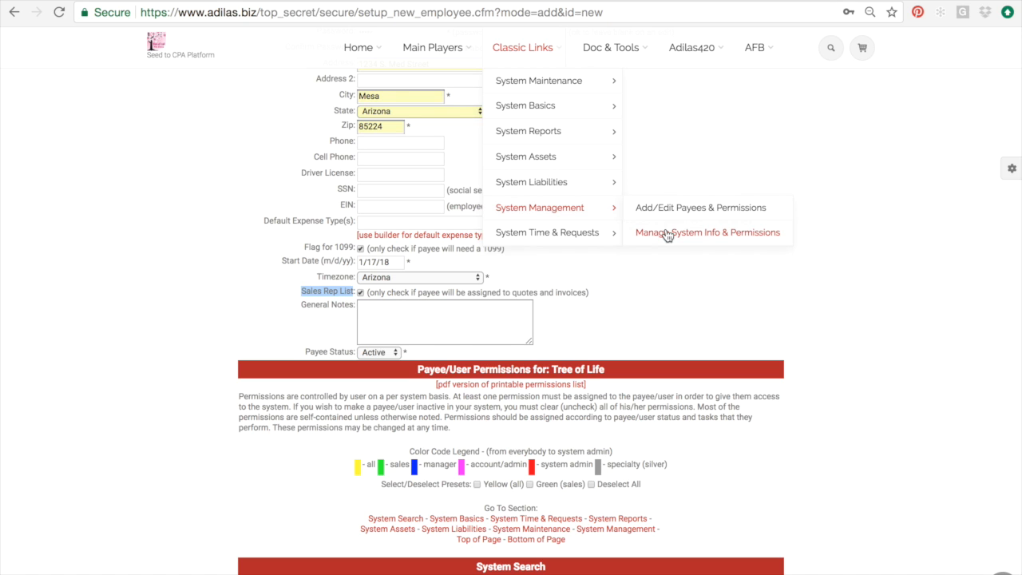
{"action": "left_click", "coordinate": [303, 260]}
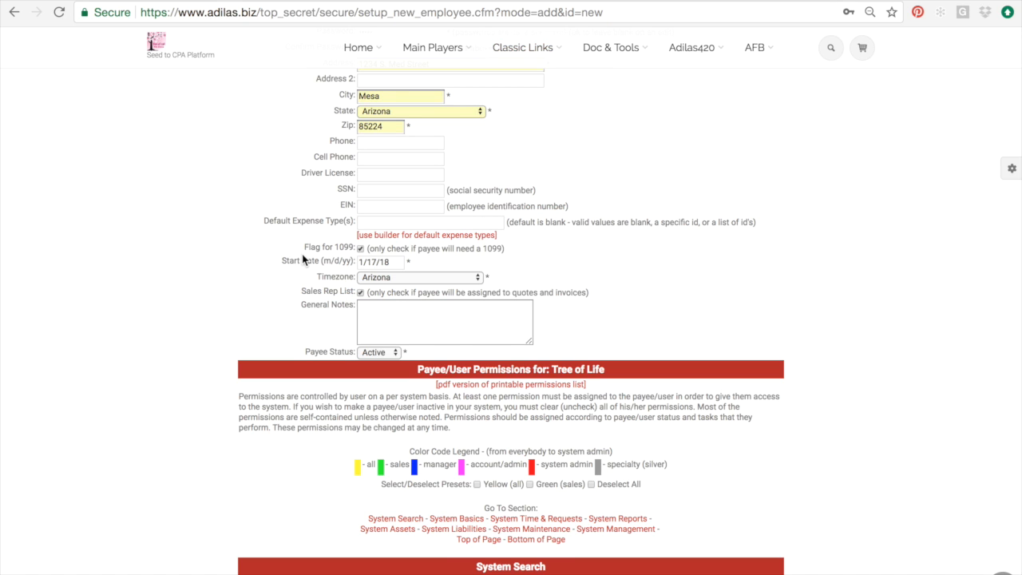
{"action": "scroll", "coordinate": [304, 260], "scroll_direction": "up", "scroll_amount": 1}
{"action": "scroll", "coordinate": [396, 288], "scroll_direction": "down", "scroll_amount": 1}
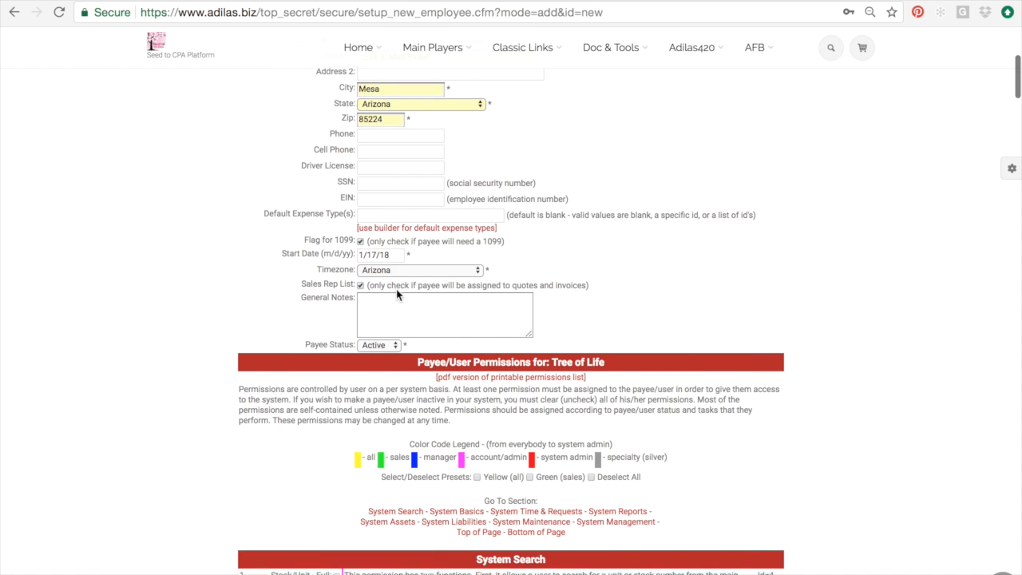
{"action": "scroll", "coordinate": [314, 237], "scroll_direction": "down", "scroll_amount": 3}
{"action": "scroll", "coordinate": [314, 238], "scroll_direction": "down", "scroll_amount": 3}
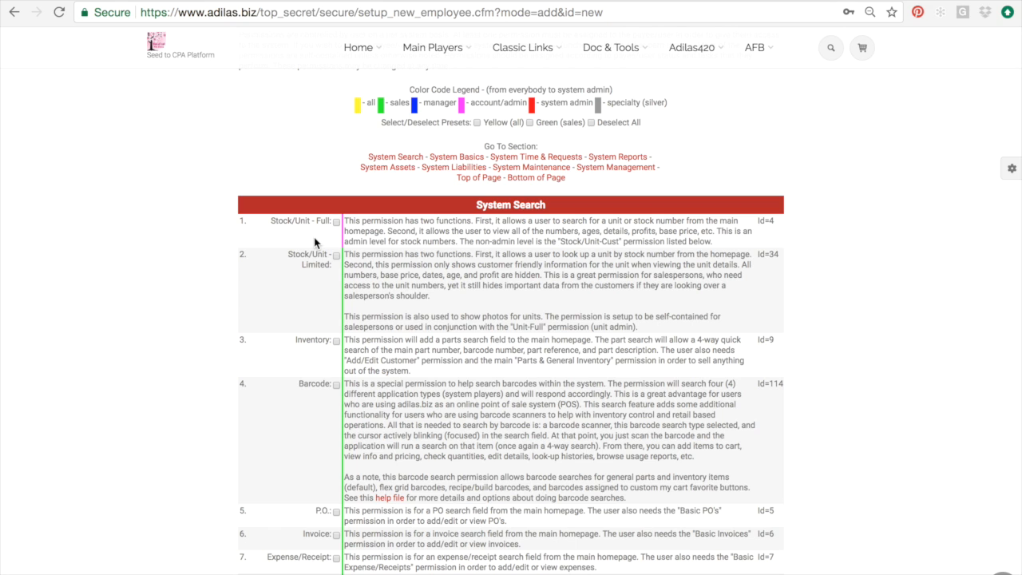
{"action": "scroll", "coordinate": [431, 216], "scroll_direction": "down", "scroll_amount": 1}
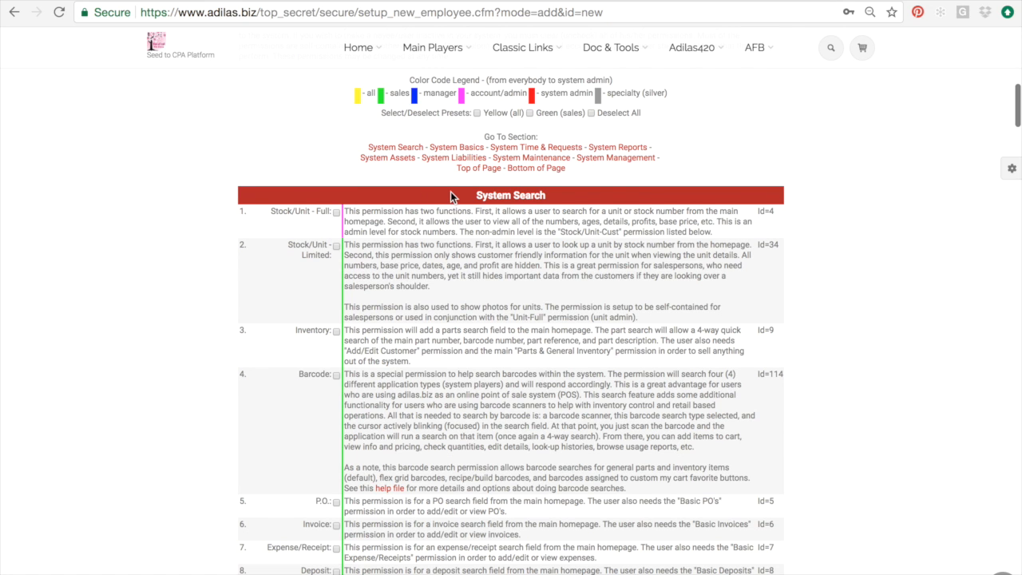
{"action": "scroll", "coordinate": [445, 216], "scroll_direction": "up", "scroll_amount": 2}
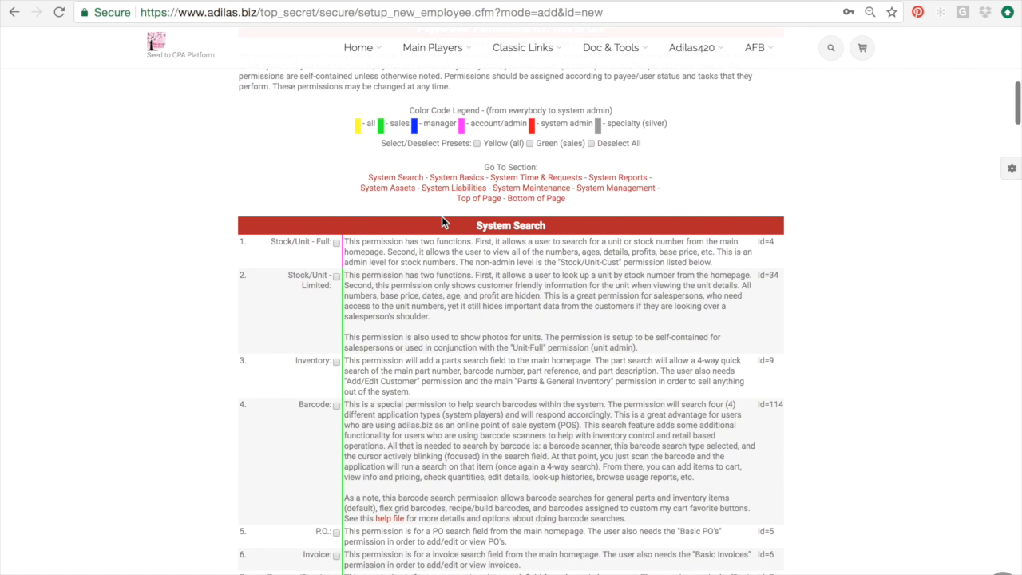
{"action": "scroll", "coordinate": [442, 216], "scroll_direction": "down", "scroll_amount": 2}
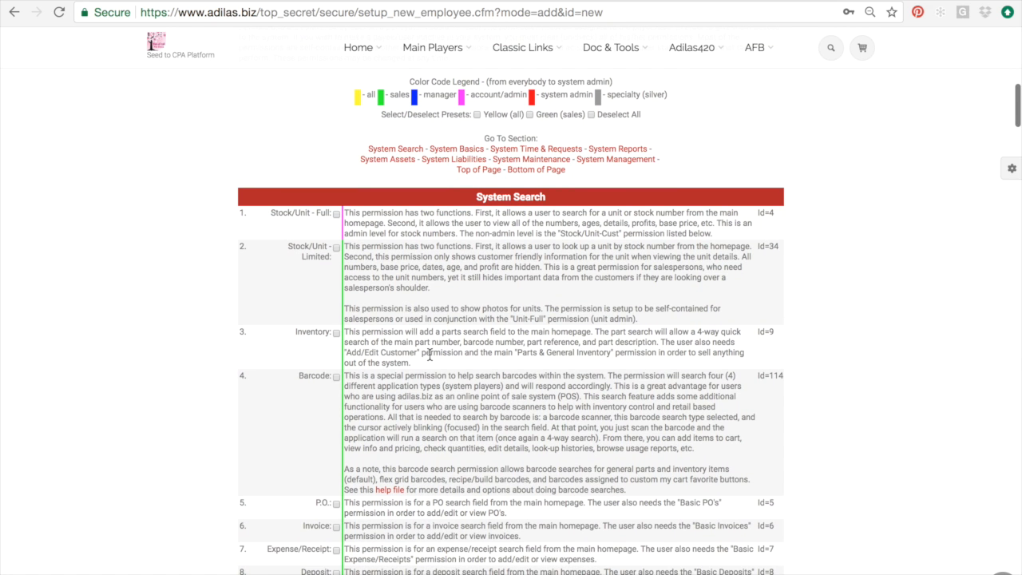
{"action": "scroll", "coordinate": [429, 355], "scroll_direction": "up", "scroll_amount": 2}
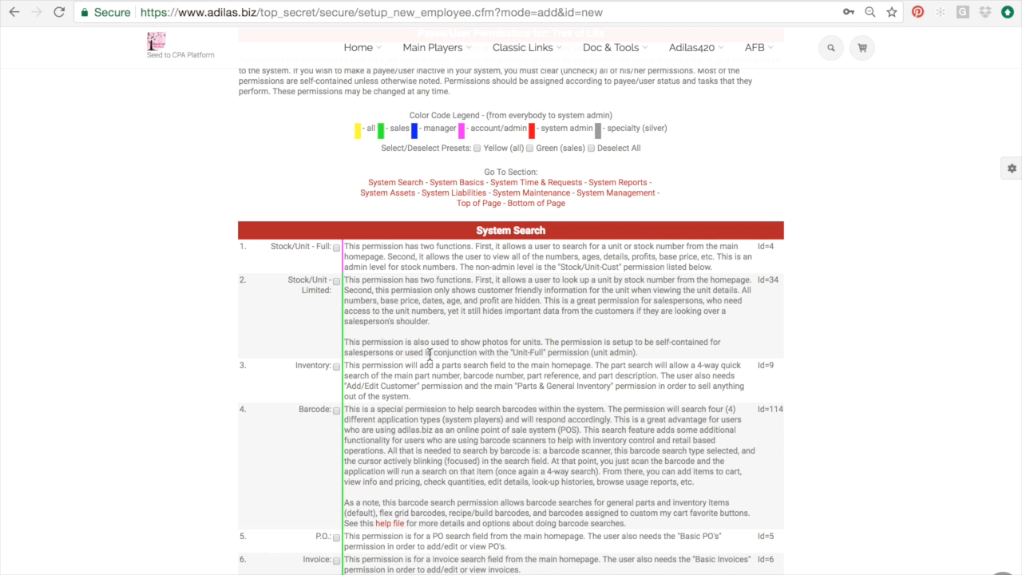
{"action": "scroll", "coordinate": [518, 169], "scroll_direction": "up", "scroll_amount": 2}
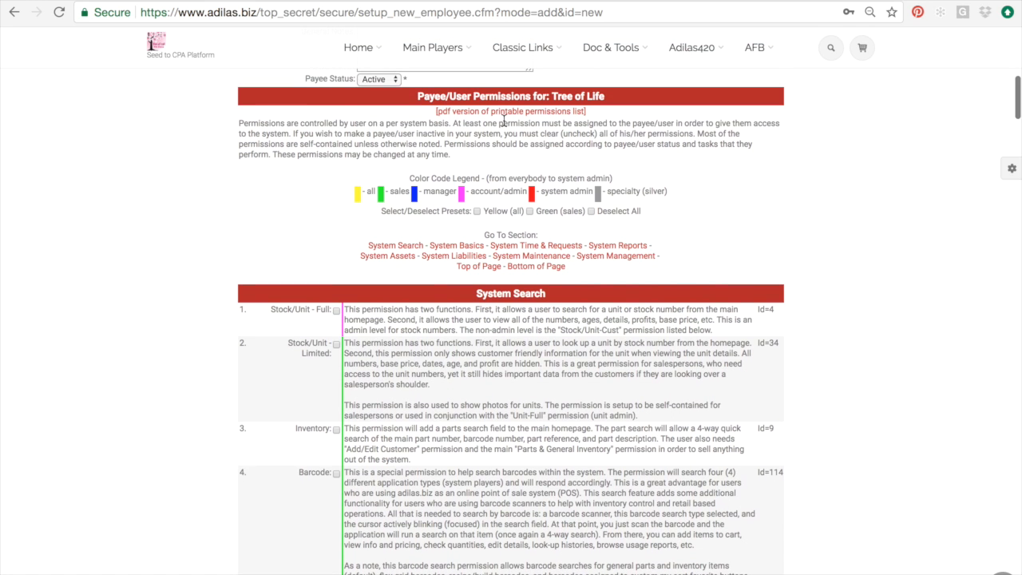
{"action": "left_click_drag", "start_coordinate": [352, 195], "coordinate": [678, 201]}
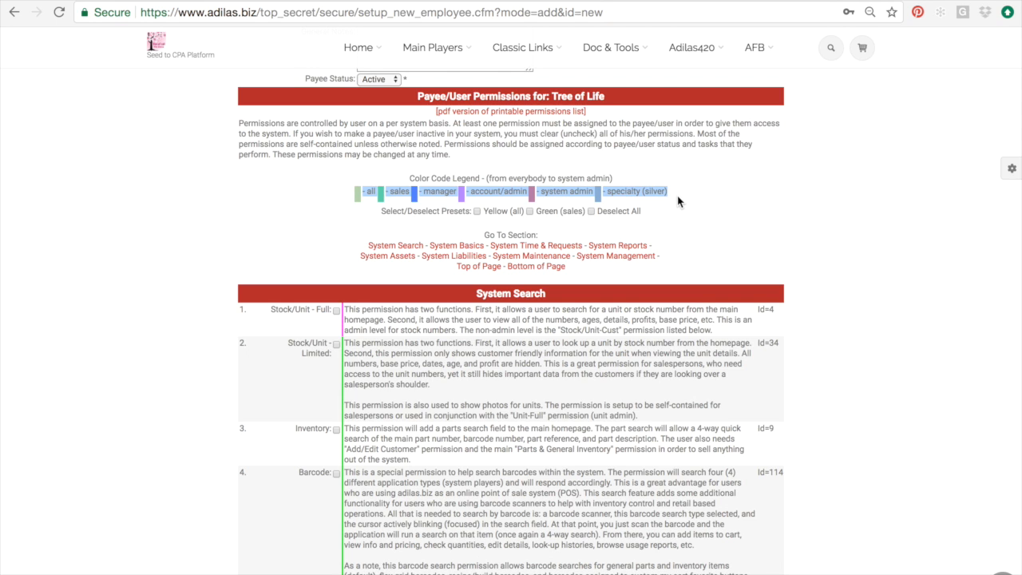
- Check the Green (sales) and Yellow (all) permission presets for the new employee
{"action": "left_click", "coordinate": [529, 212]}
{"action": "scroll", "coordinate": [501, 224], "scroll_direction": "down", "scroll_amount": 1}
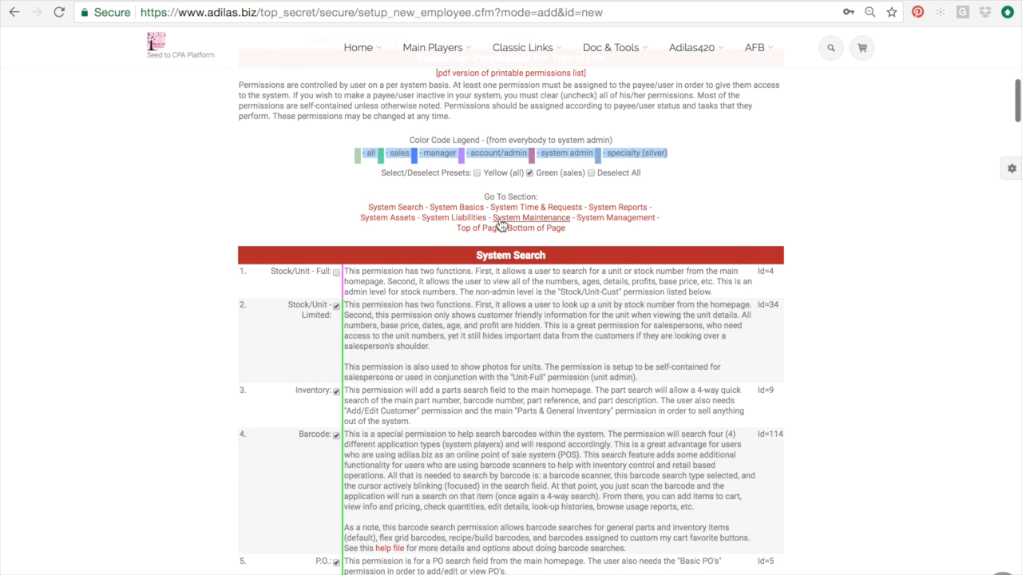
{"action": "scroll", "coordinate": [501, 225], "scroll_direction": "down", "scroll_amount": 5}
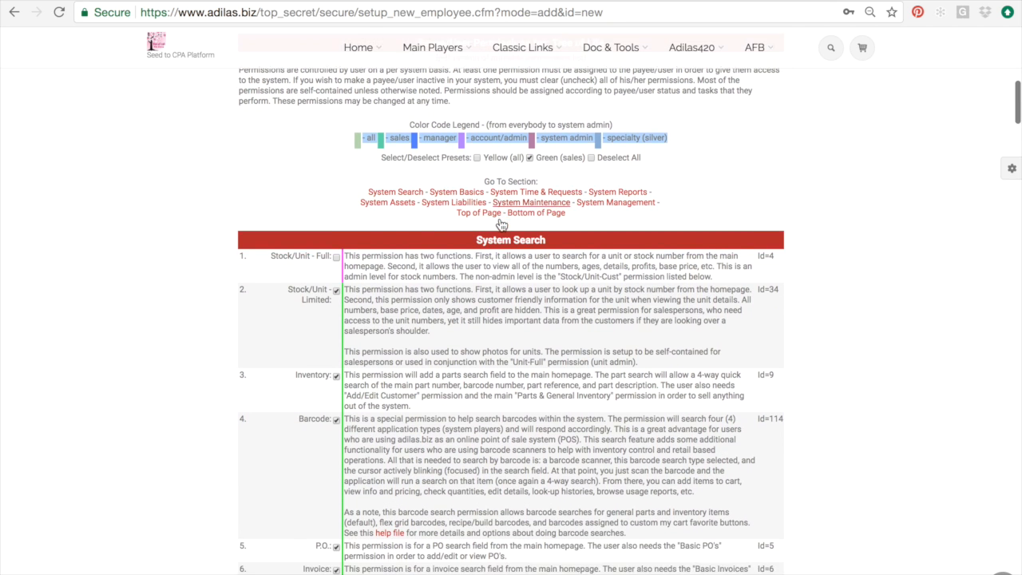
{"action": "scroll", "coordinate": [501, 219], "scroll_direction": "down", "scroll_amount": 20}
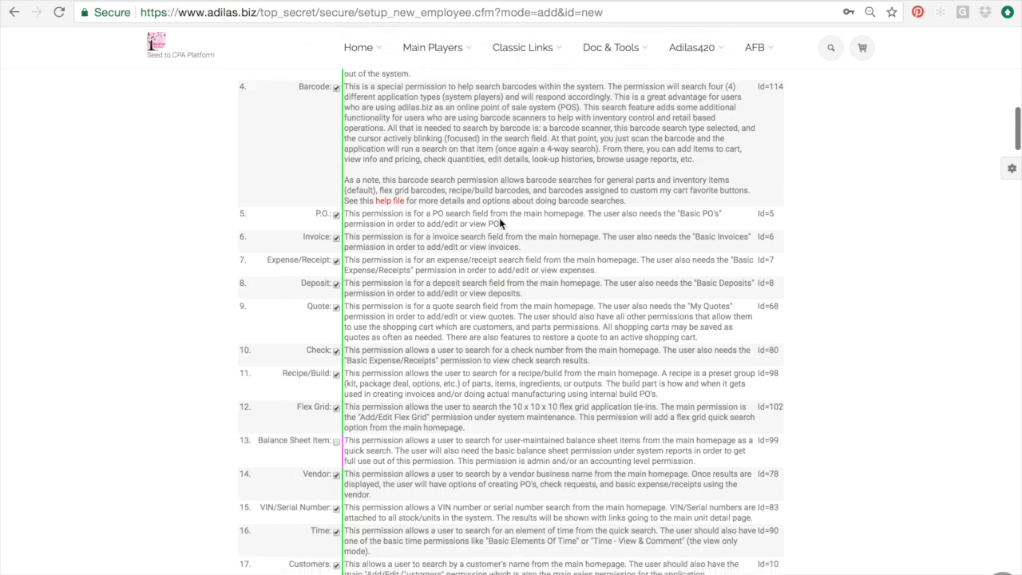
{"action": "scroll", "coordinate": [500, 219], "scroll_direction": "down", "scroll_amount": 1}
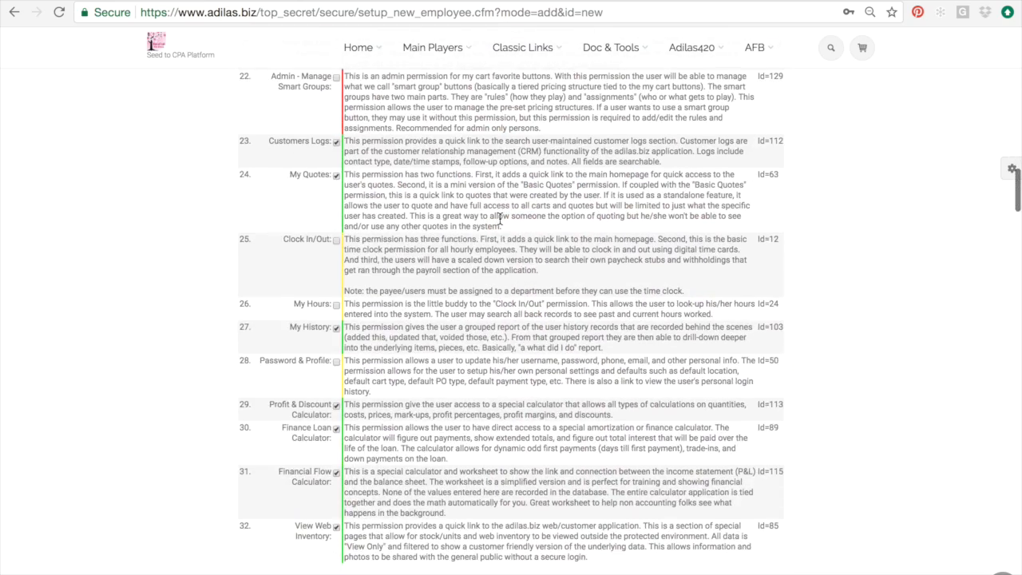
{"action": "scroll", "coordinate": [452, 265], "scroll_direction": "up", "scroll_amount": 20}
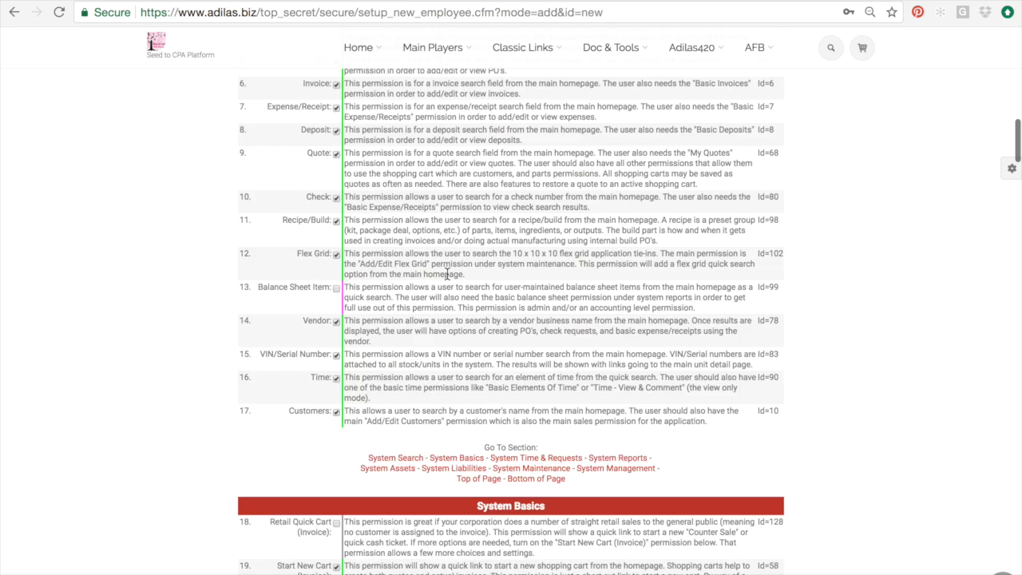
{"action": "scroll", "coordinate": [448, 274], "scroll_direction": "up", "scroll_amount": 10}
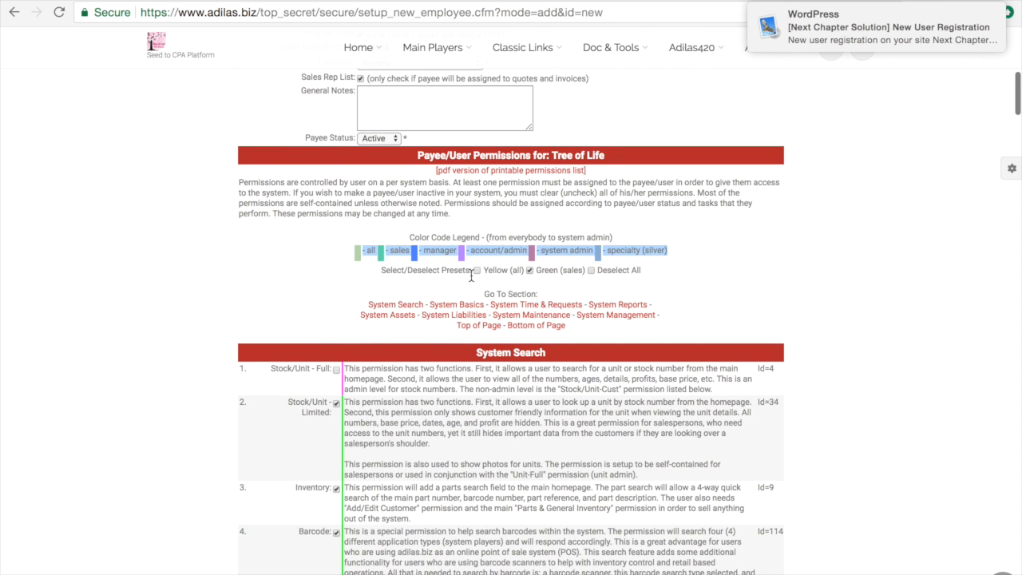
{"action": "left_click", "coordinate": [476, 270]}
{"action": "scroll", "coordinate": [616, 206], "scroll_direction": "down", "scroll_amount": 2}
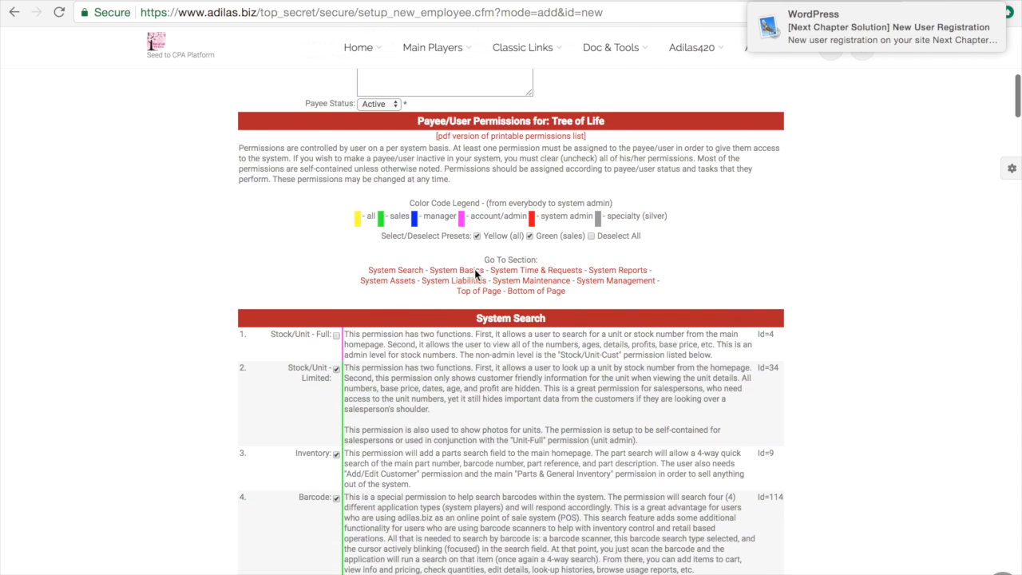
{"action": "left_click_drag", "start_coordinate": [562, 206], "coordinate": [684, 206]}
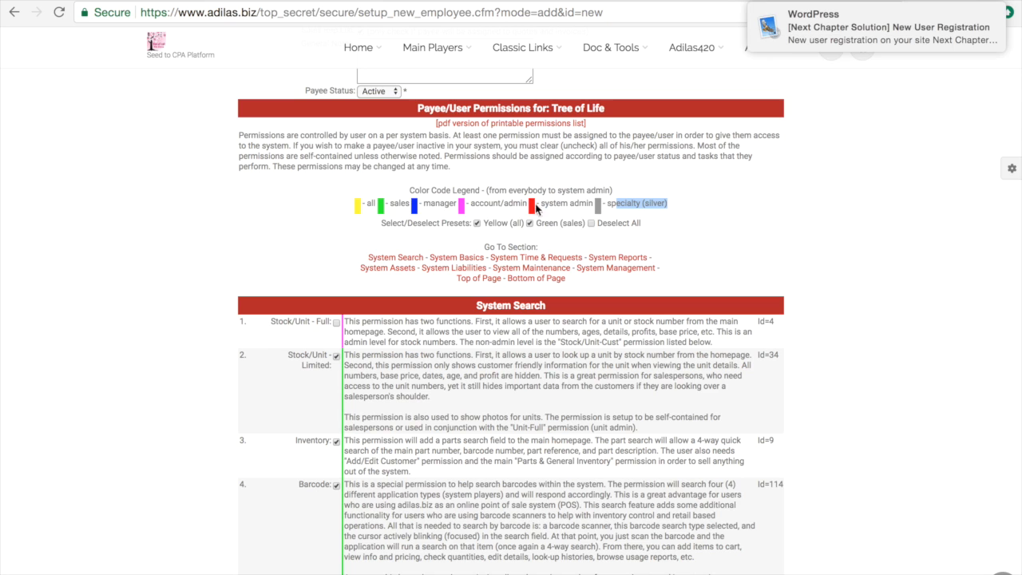
{"action": "scroll", "coordinate": [470, 205], "scroll_direction": "down", "scroll_amount": 1}
{"action": "scroll", "coordinate": [470, 205], "scroll_direction": "down", "scroll_amount": 1}
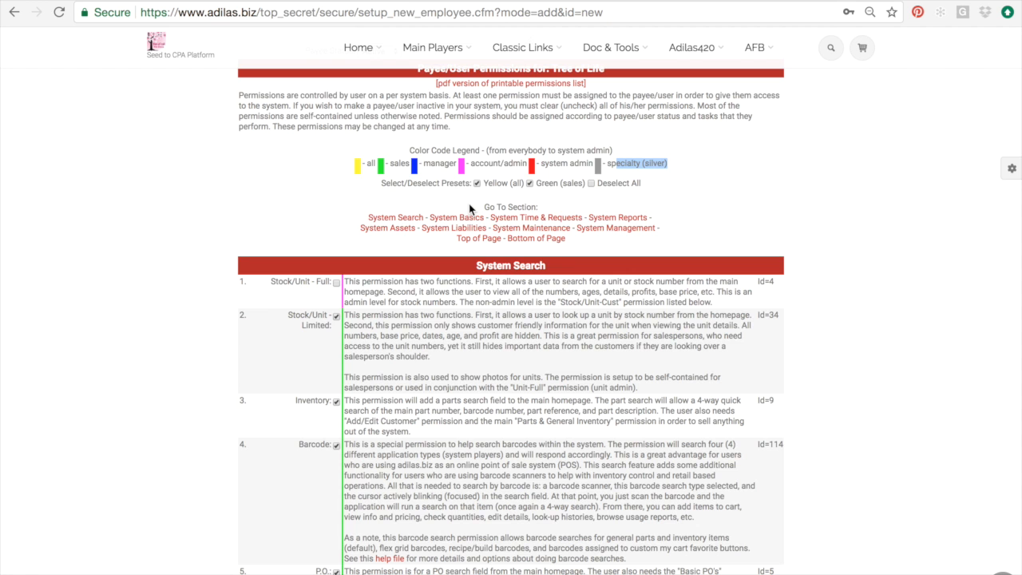
{"action": "scroll", "coordinate": [468, 205], "scroll_direction": "down", "scroll_amount": 5}
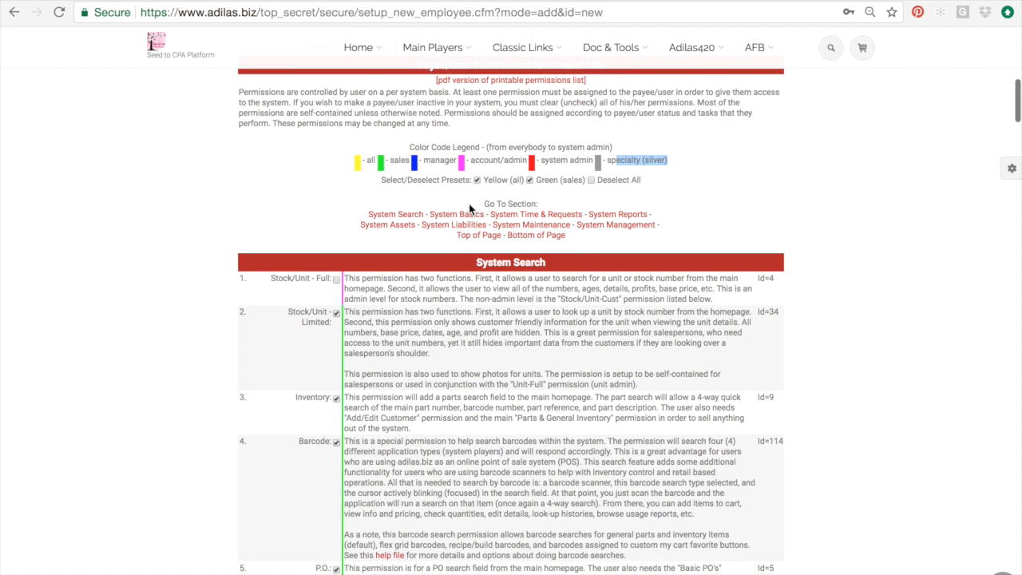
{"action": "scroll", "coordinate": [468, 205], "scroll_direction": "up", "scroll_amount": 3}
{"action": "scroll", "coordinate": [469, 206], "scroll_direction": "up", "scroll_amount": 1}
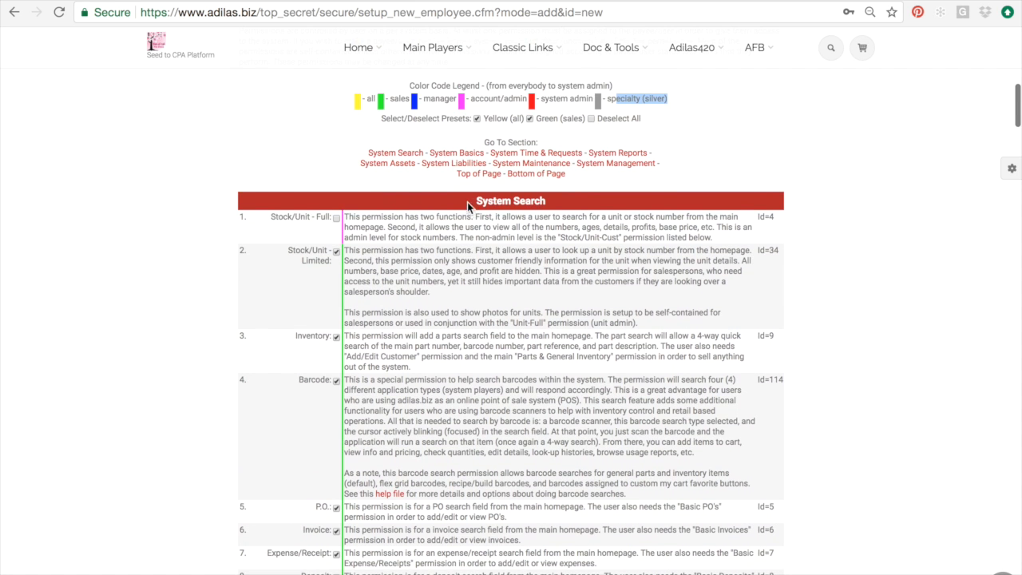
{"action": "left_click_drag", "start_coordinate": [445, 119], "coordinate": [612, 118]}
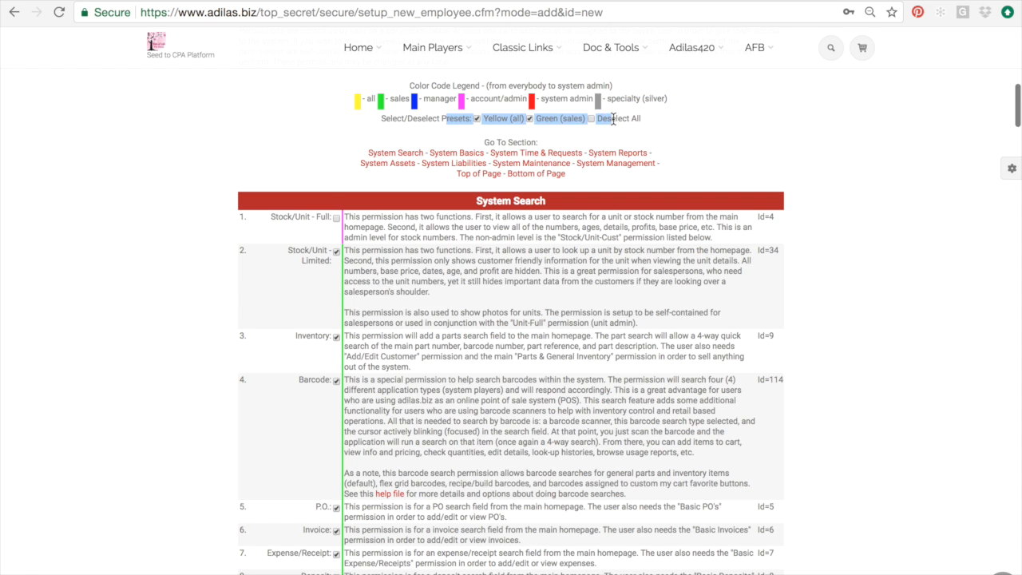
{"action": "scroll", "coordinate": [613, 119], "scroll_direction": "down", "scroll_amount": 2}
{"action": "scroll", "coordinate": [613, 119], "scroll_direction": "down", "scroll_amount": 2}
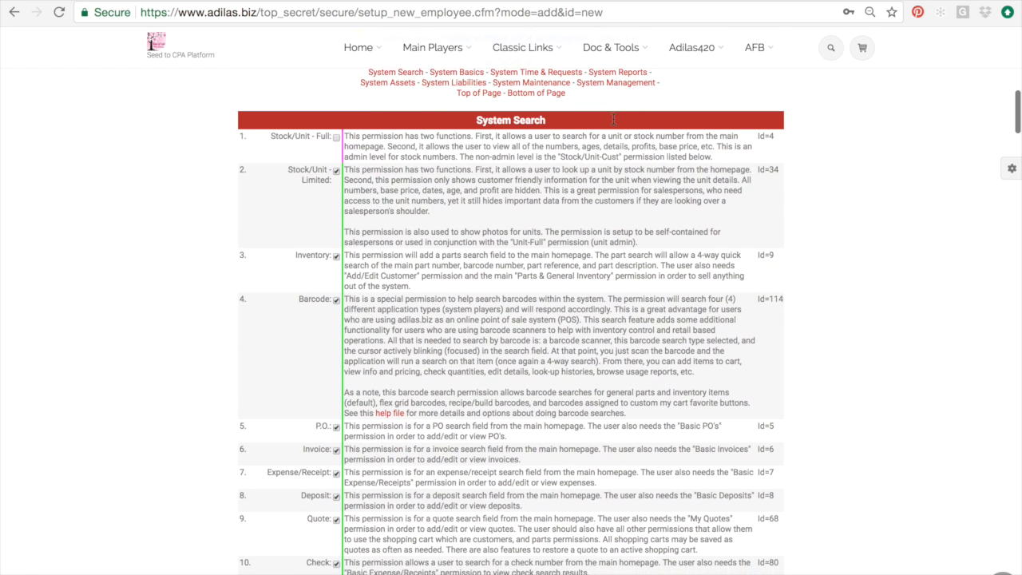
{"action": "scroll", "coordinate": [612, 118], "scroll_direction": "down", "scroll_amount": 10}
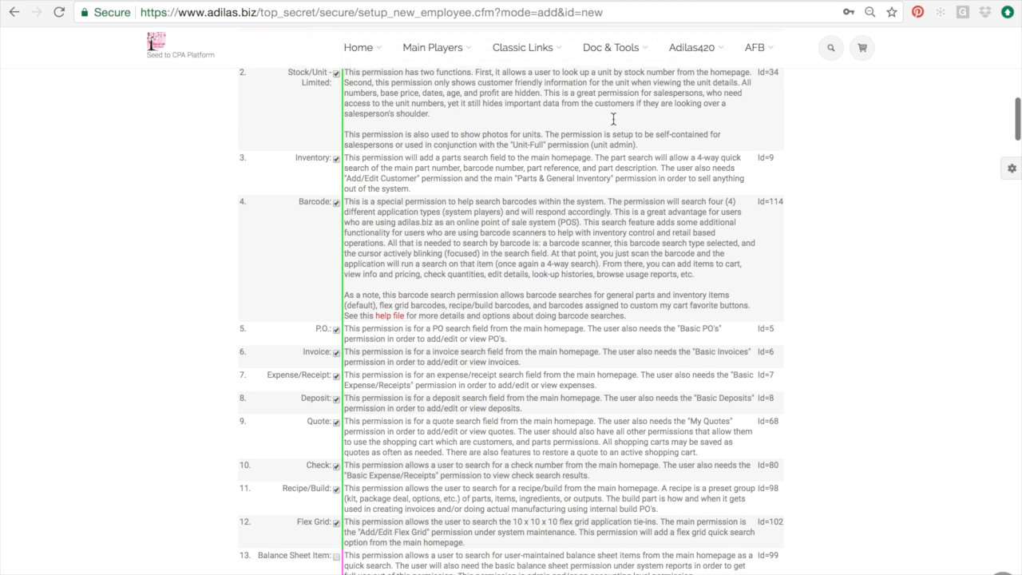
{"action": "scroll", "coordinate": [612, 118], "scroll_direction": "down", "scroll_amount": 6}
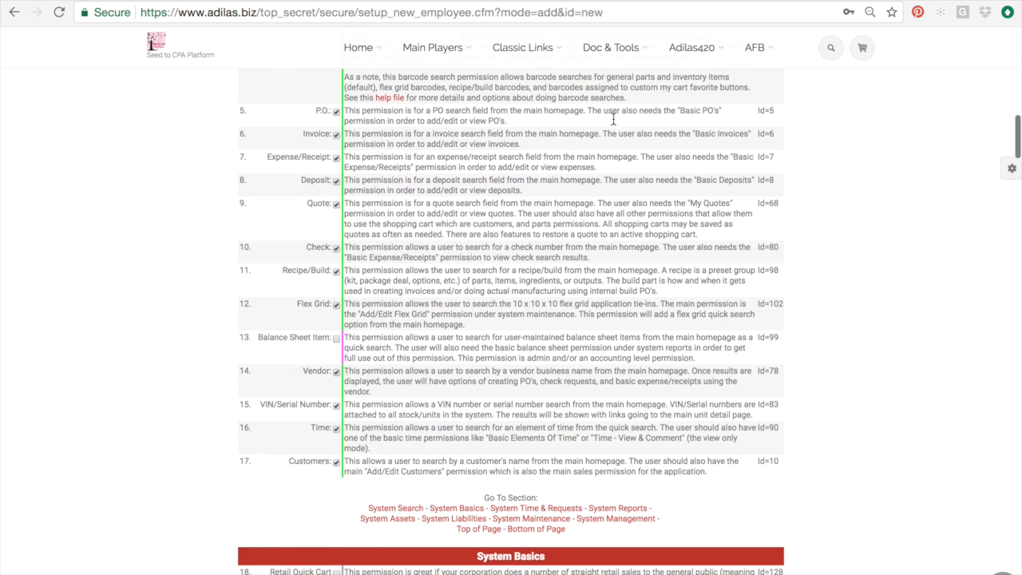
{"action": "scroll", "coordinate": [613, 118], "scroll_direction": "down", "scroll_amount": 5}
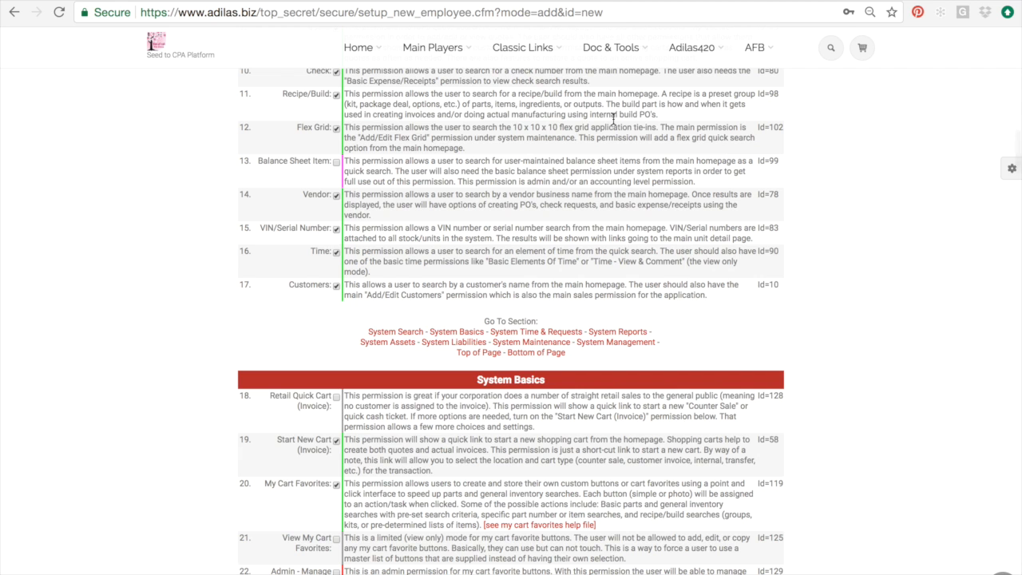
{"action": "scroll", "coordinate": [613, 118], "scroll_direction": "down", "scroll_amount": 4}
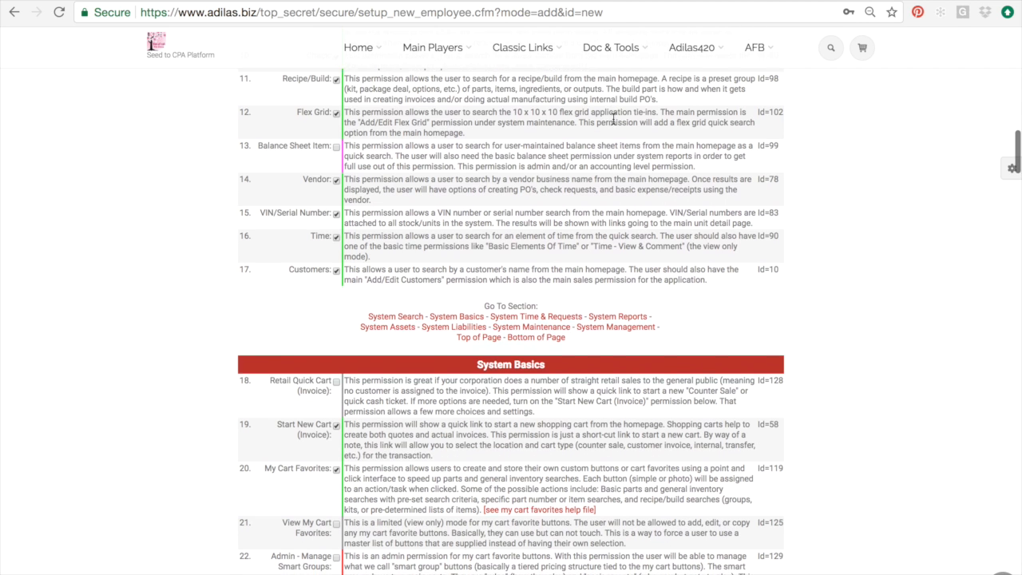
{"action": "scroll", "coordinate": [613, 118], "scroll_direction": "down", "scroll_amount": 2}
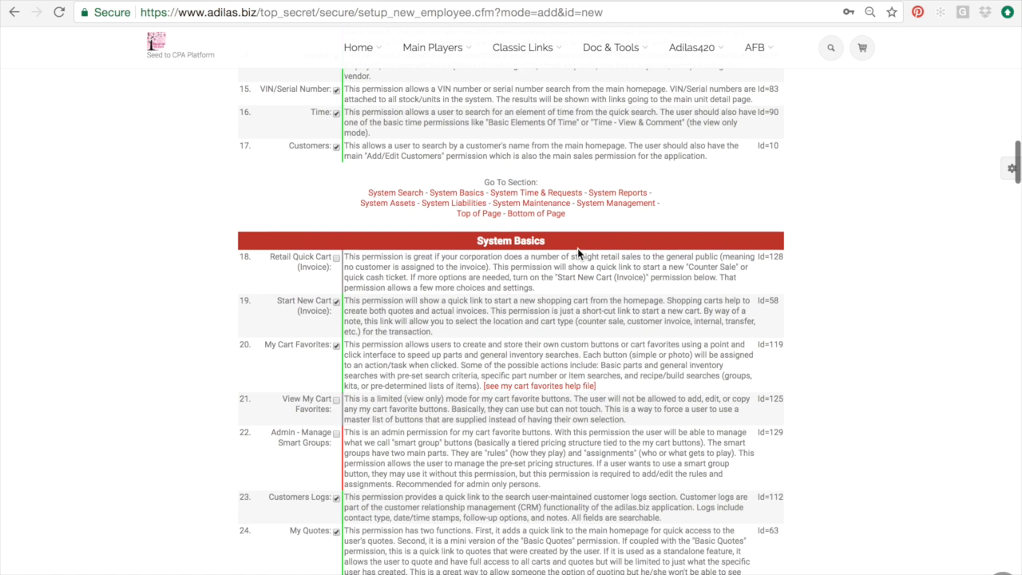
{"action": "scroll", "coordinate": [579, 250], "scroll_direction": "down", "scroll_amount": 1}
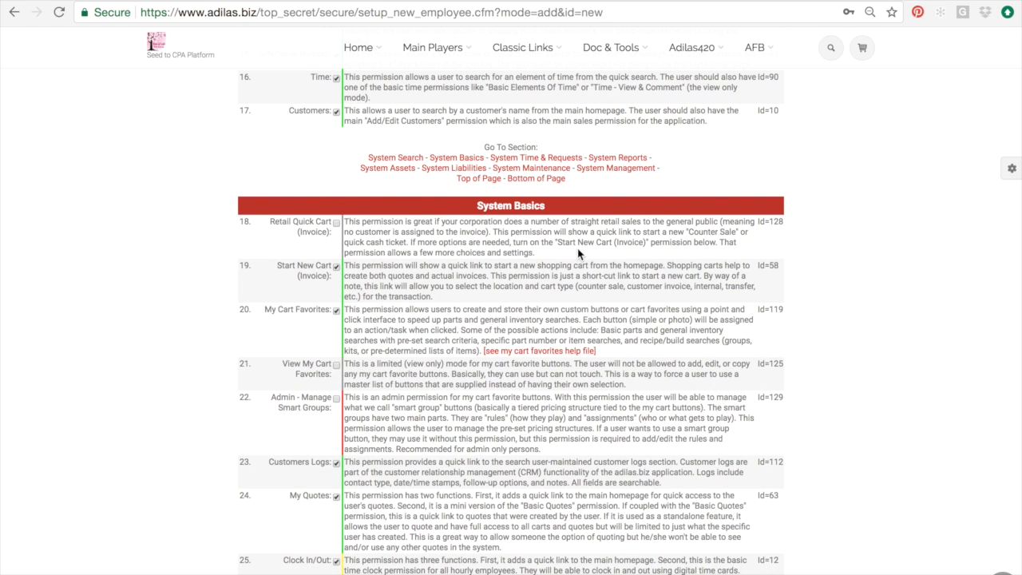
{"action": "left_click_drag", "start_coordinate": [482, 231], "coordinate": [497, 241]}
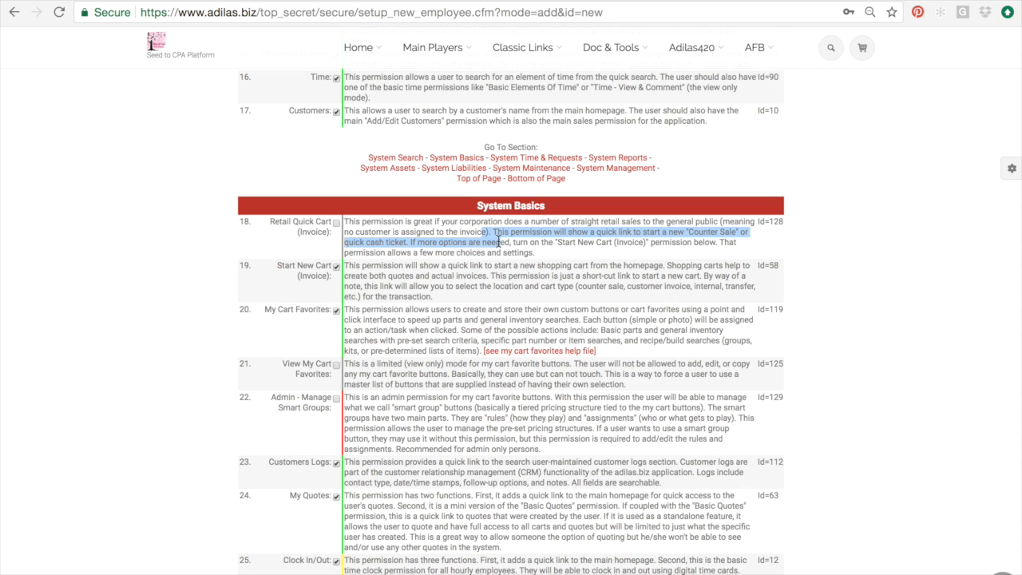
{"action": "scroll", "coordinate": [497, 240], "scroll_direction": "up", "scroll_amount": 1}
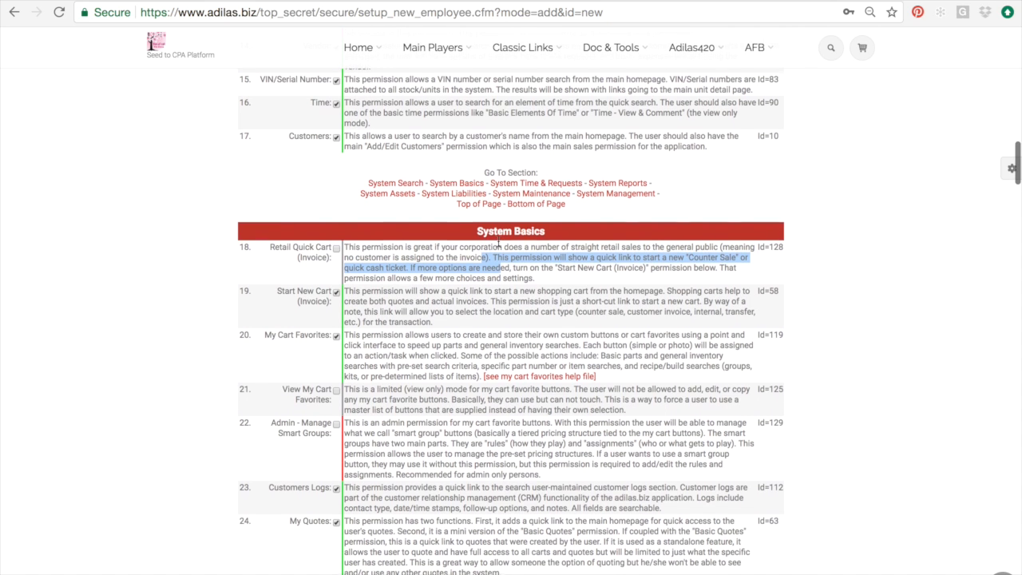
{"action": "scroll", "coordinate": [498, 241], "scroll_direction": "up", "scroll_amount": 1}
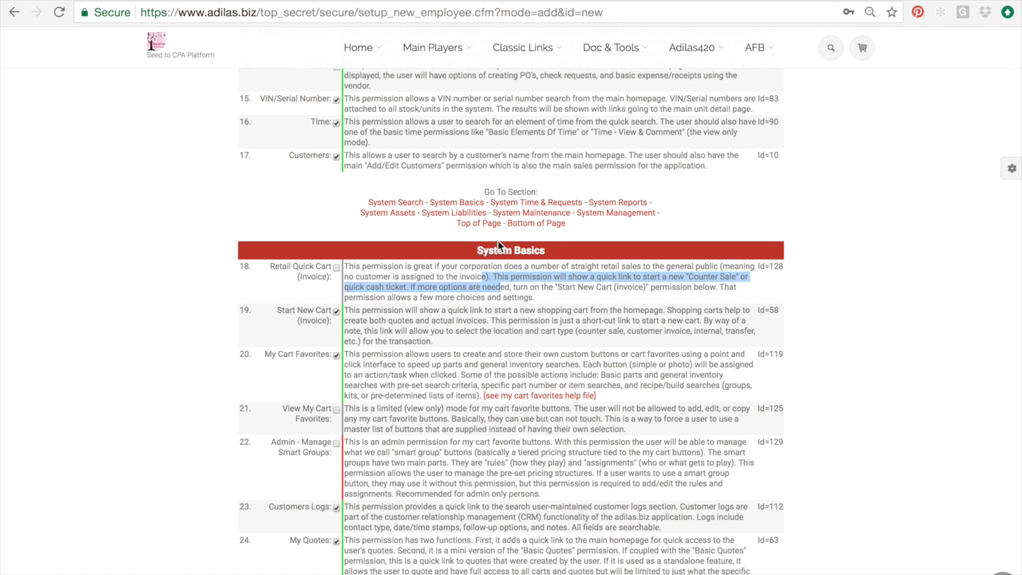
{"action": "scroll", "coordinate": [497, 244], "scroll_direction": "up", "scroll_amount": 2}
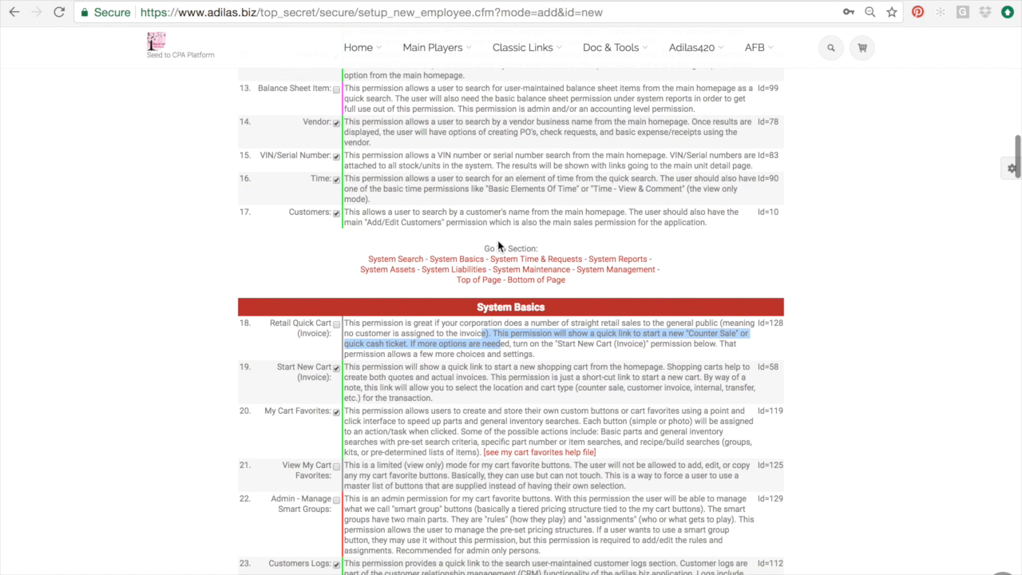
{"action": "scroll", "coordinate": [499, 245], "scroll_direction": "up", "scroll_amount": 1}
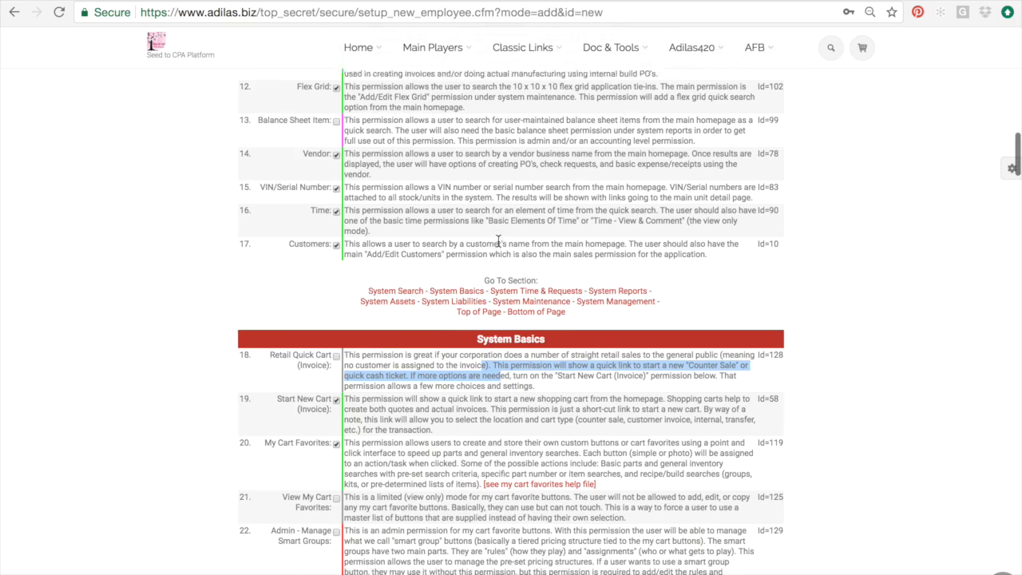
{"action": "scroll", "coordinate": [498, 240], "scroll_direction": "down", "scroll_amount": 5}
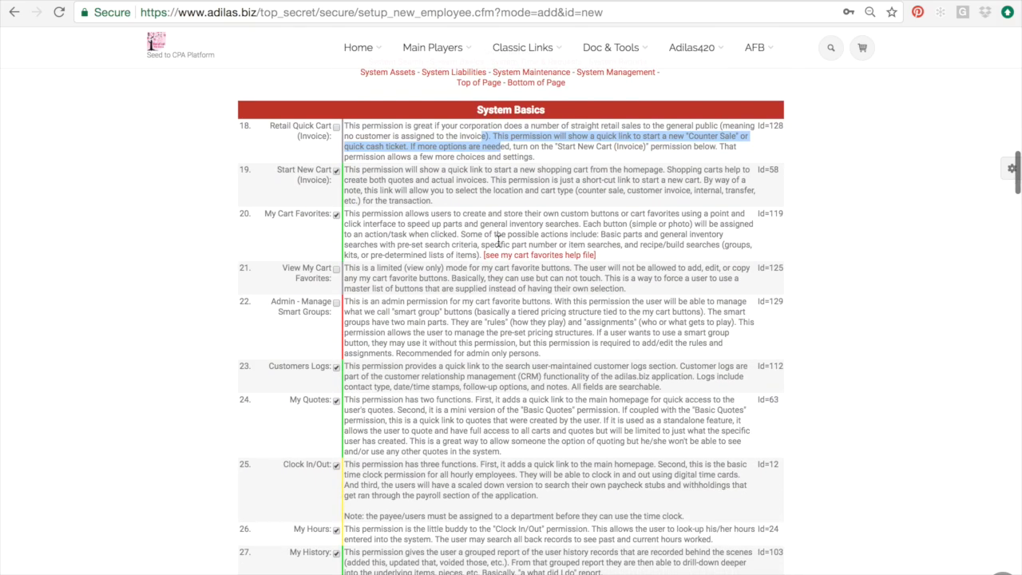
{"action": "scroll", "coordinate": [498, 245], "scroll_direction": "up", "scroll_amount": 20}
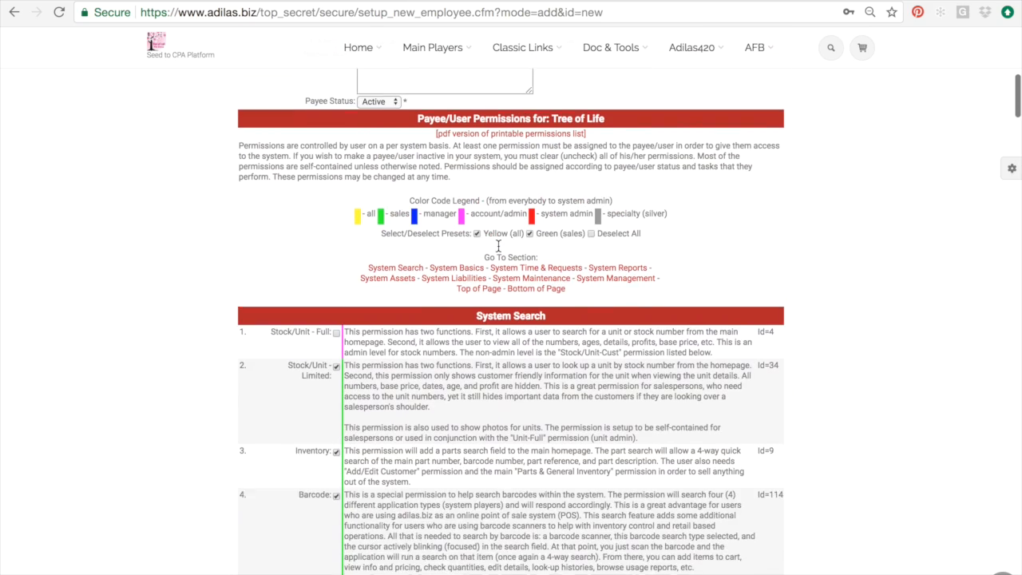
{"action": "scroll", "coordinate": [498, 246], "scroll_direction": "up", "scroll_amount": 1}
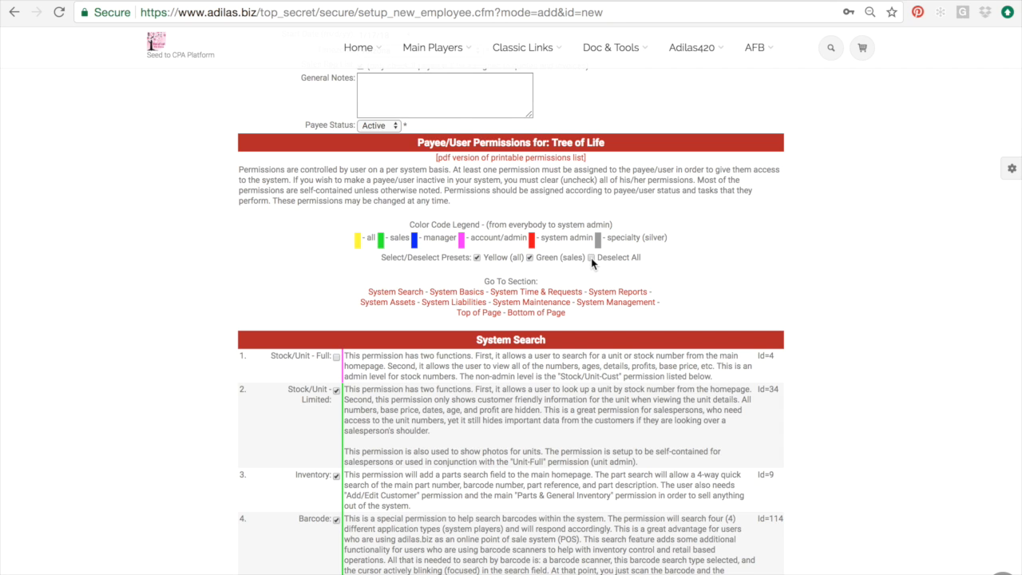
{"action": "scroll", "coordinate": [603, 270], "scroll_direction": "down", "scroll_amount": 2}
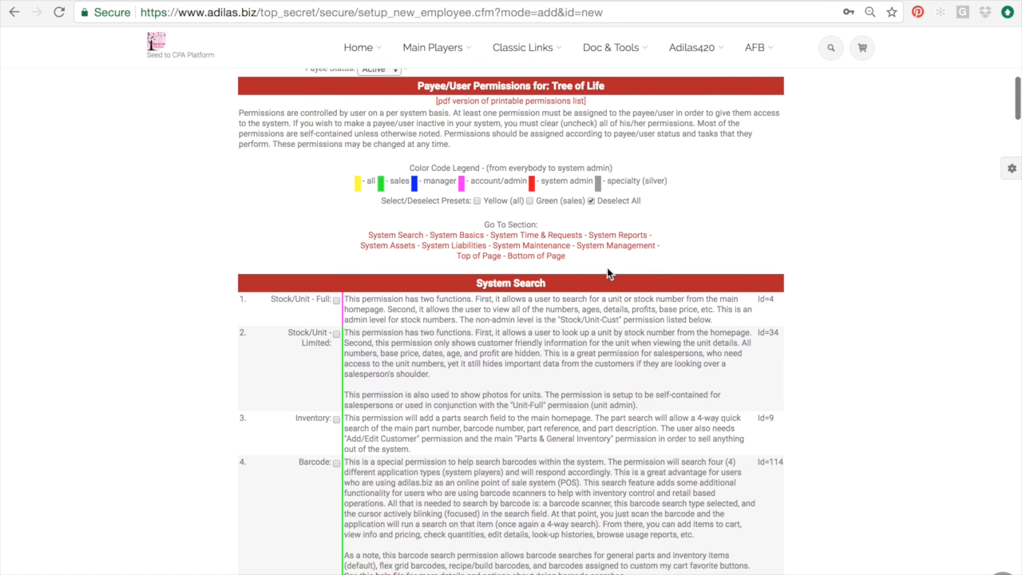
{"action": "scroll", "coordinate": [607, 272], "scroll_direction": "down", "scroll_amount": 1}
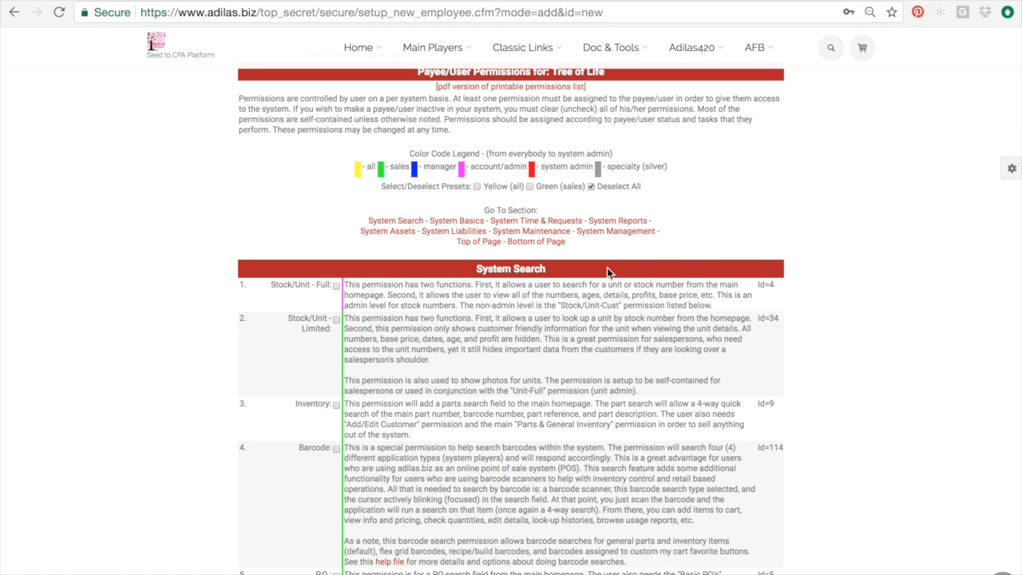
{"action": "scroll", "coordinate": [607, 272], "scroll_direction": "up", "scroll_amount": 3}
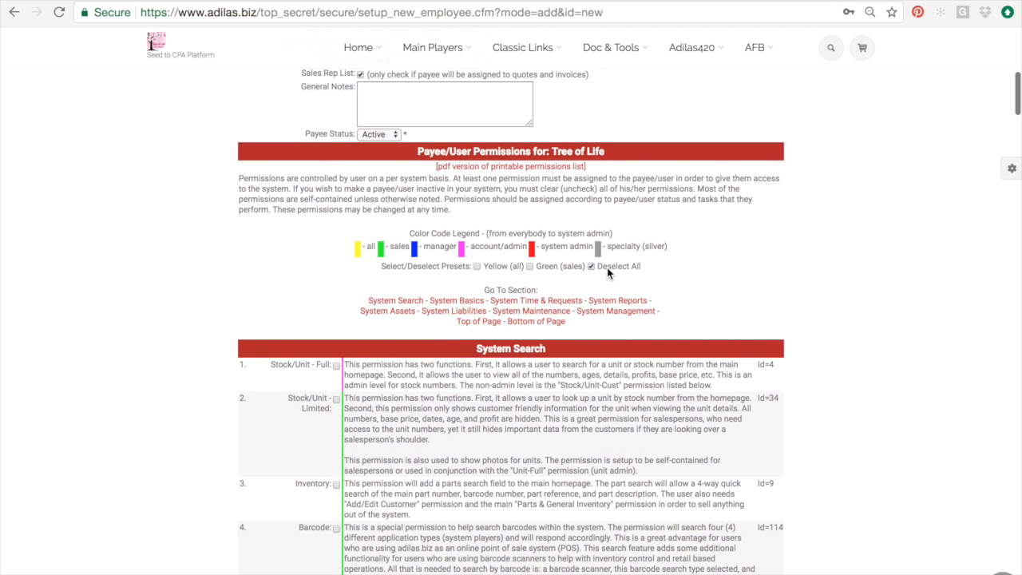
{"action": "scroll", "coordinate": [391, 147], "scroll_direction": "down", "scroll_amount": 1}
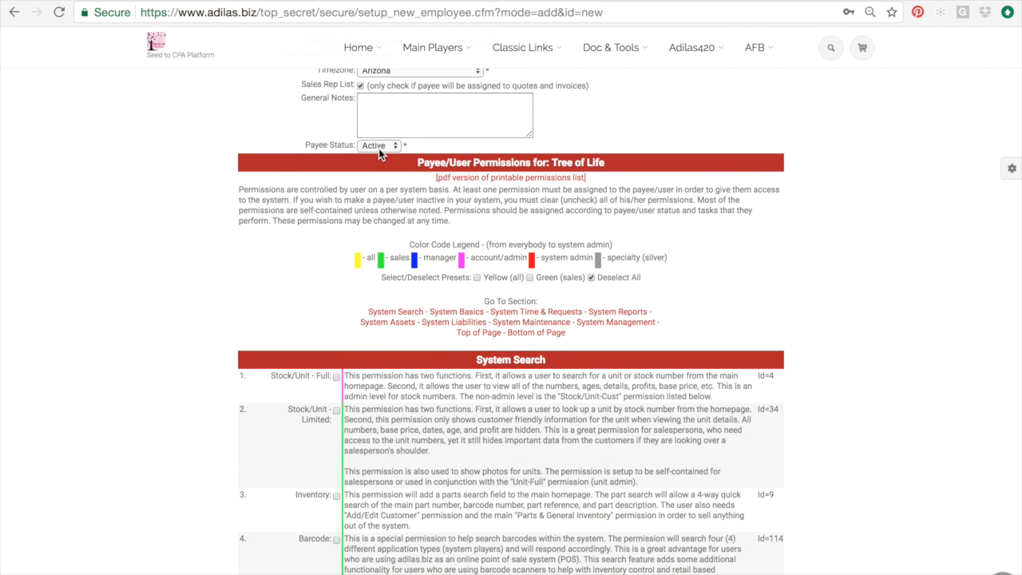
{"action": "left_click", "coordinate": [378, 149]}
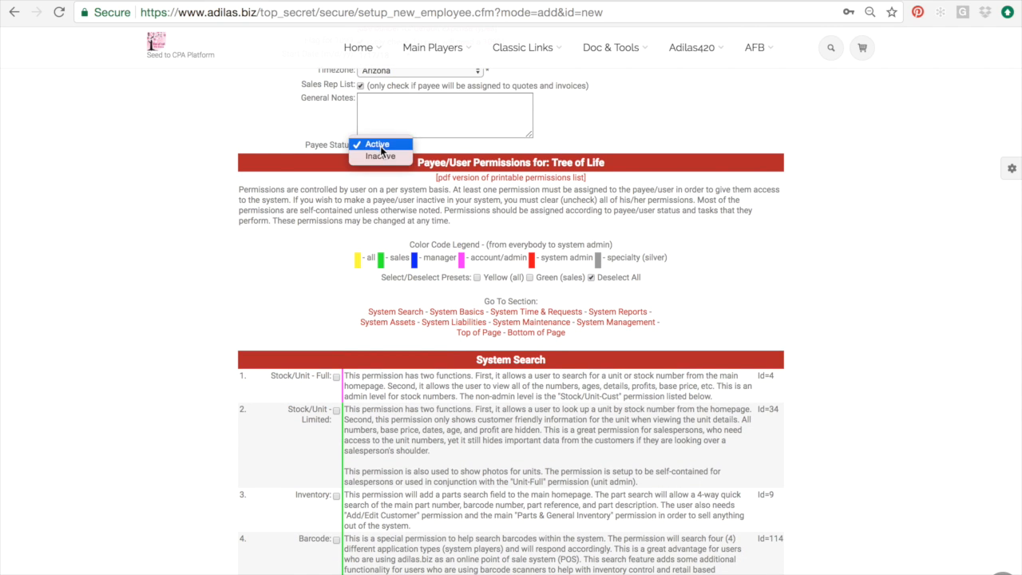
{"action": "left_click", "coordinate": [379, 145]}
{"action": "scroll", "coordinate": [380, 148], "scroll_direction": "down", "scroll_amount": 1}
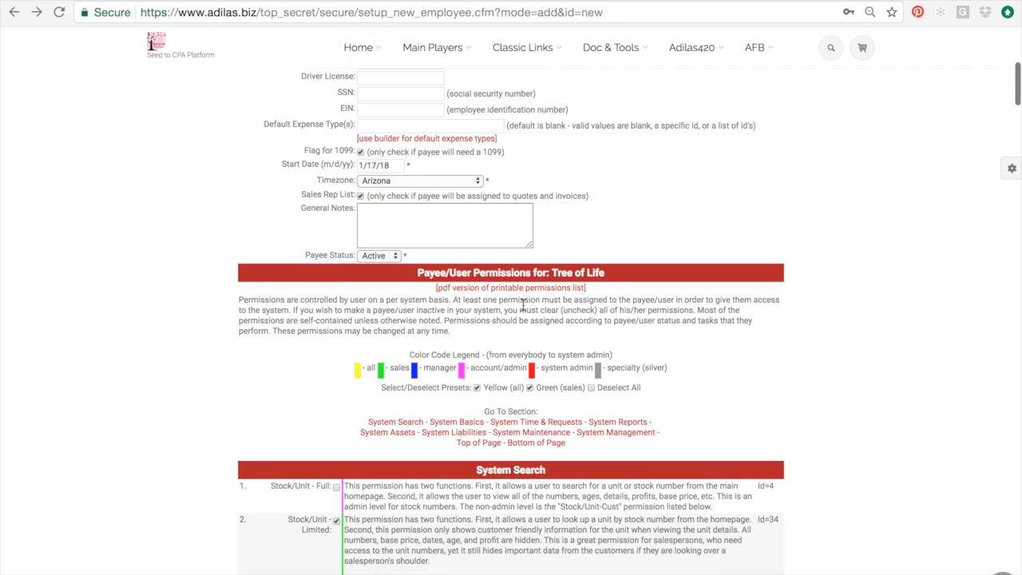
- Keep Payee Status Active and review the checked permissions, from Basic Invoices to Photo Management
{"action": "scroll", "coordinate": [403, 317], "scroll_direction": "up", "scroll_amount": 2}
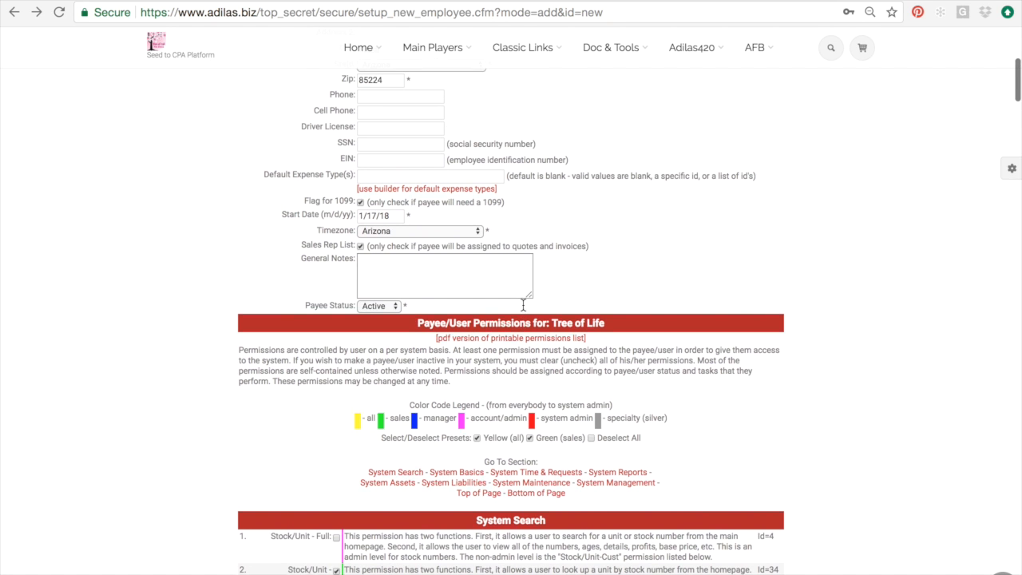
{"action": "left_click", "coordinate": [385, 308]}
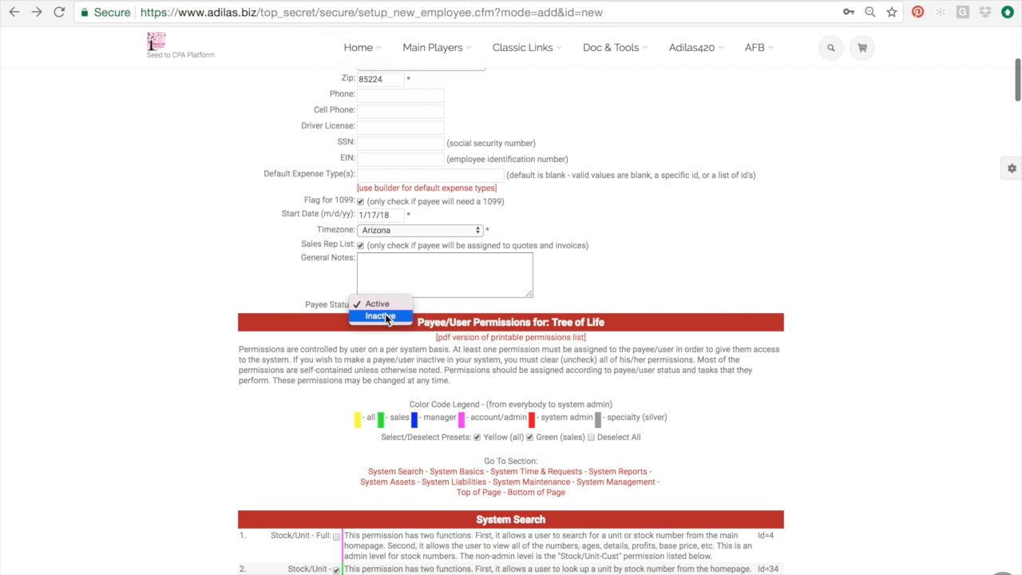
{"action": "left_click", "coordinate": [376, 303]}
{"action": "scroll", "coordinate": [420, 448], "scroll_direction": "down", "scroll_amount": 1}
{"action": "scroll", "coordinate": [420, 449], "scroll_direction": "down", "scroll_amount": 15}
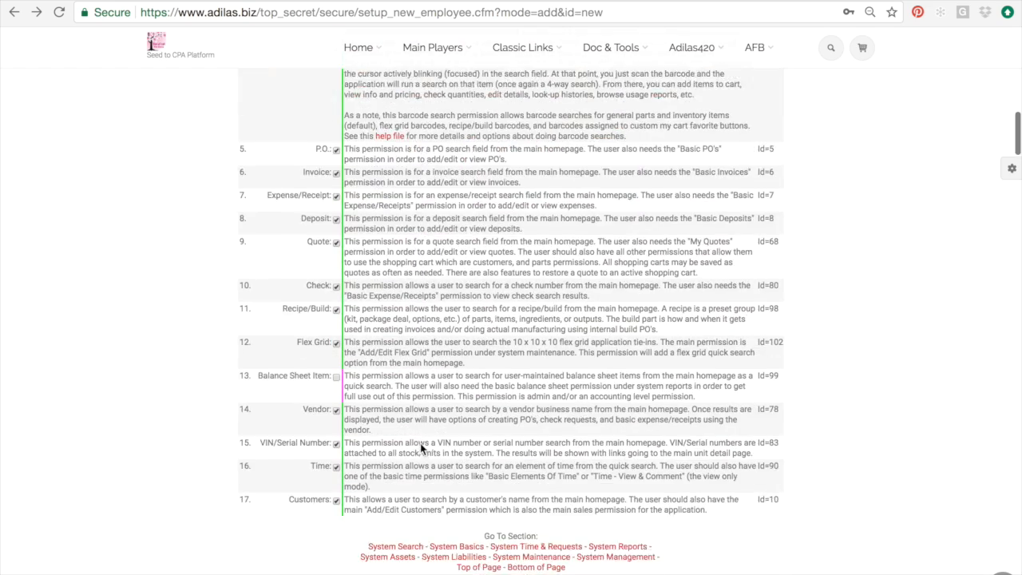
{"action": "scroll", "coordinate": [421, 448], "scroll_direction": "down", "scroll_amount": 15}
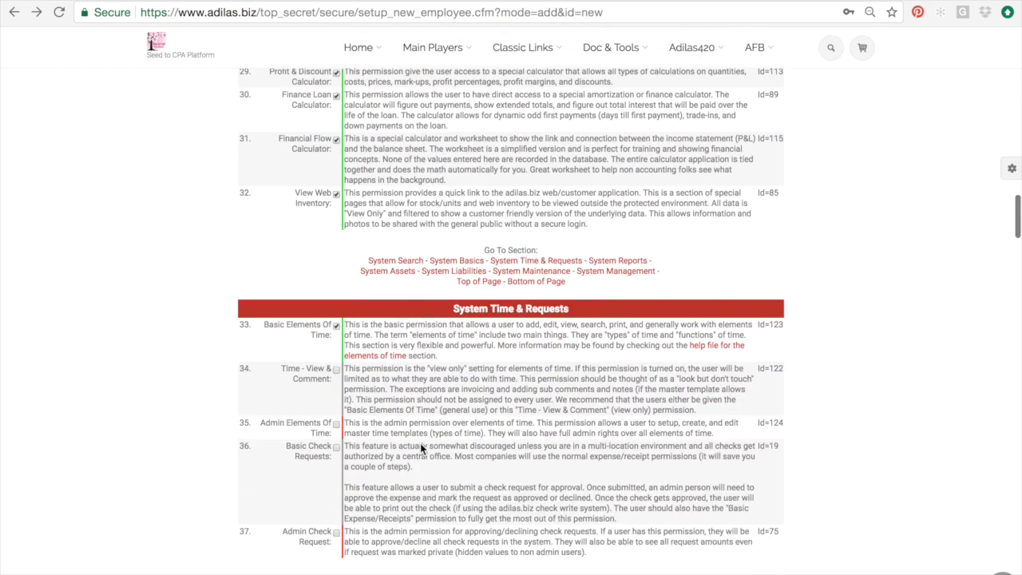
{"action": "scroll", "coordinate": [421, 449], "scroll_direction": "down", "scroll_amount": 15}
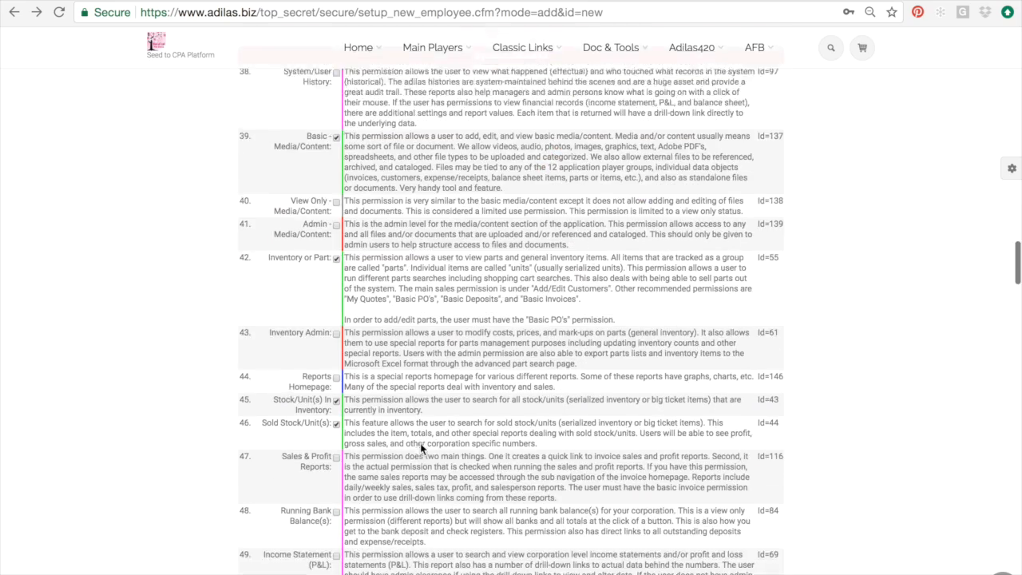
{"action": "scroll", "coordinate": [421, 445], "scroll_direction": "down", "scroll_amount": 15}
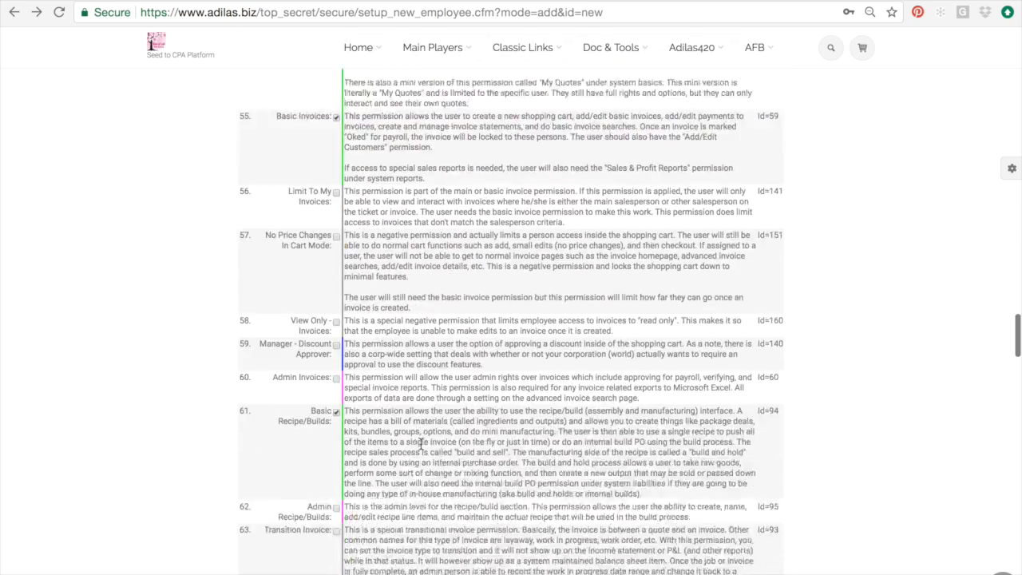
{"action": "scroll", "coordinate": [420, 445], "scroll_direction": "down", "scroll_amount": 15}
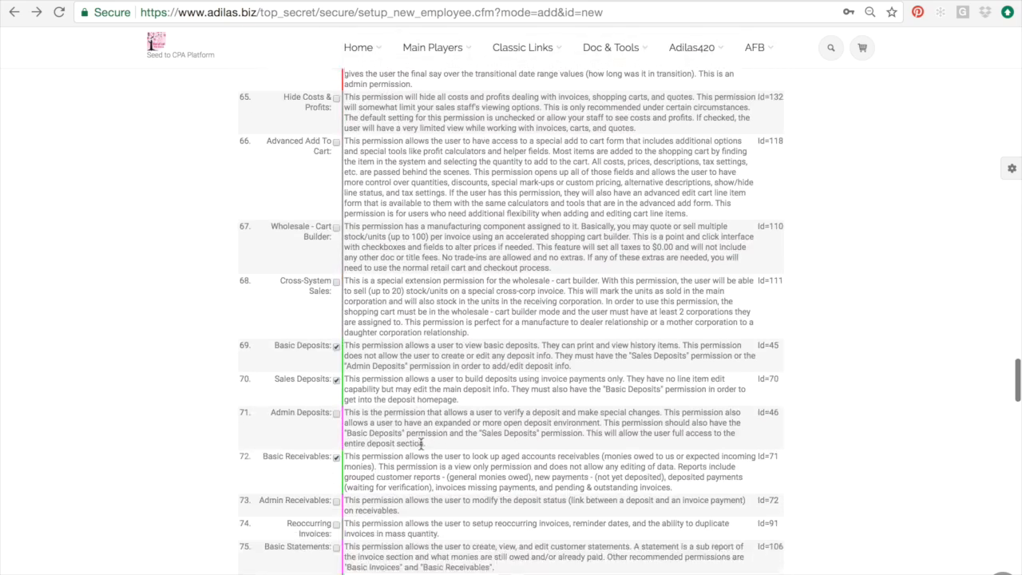
{"action": "scroll", "coordinate": [421, 444], "scroll_direction": "down", "scroll_amount": 8}
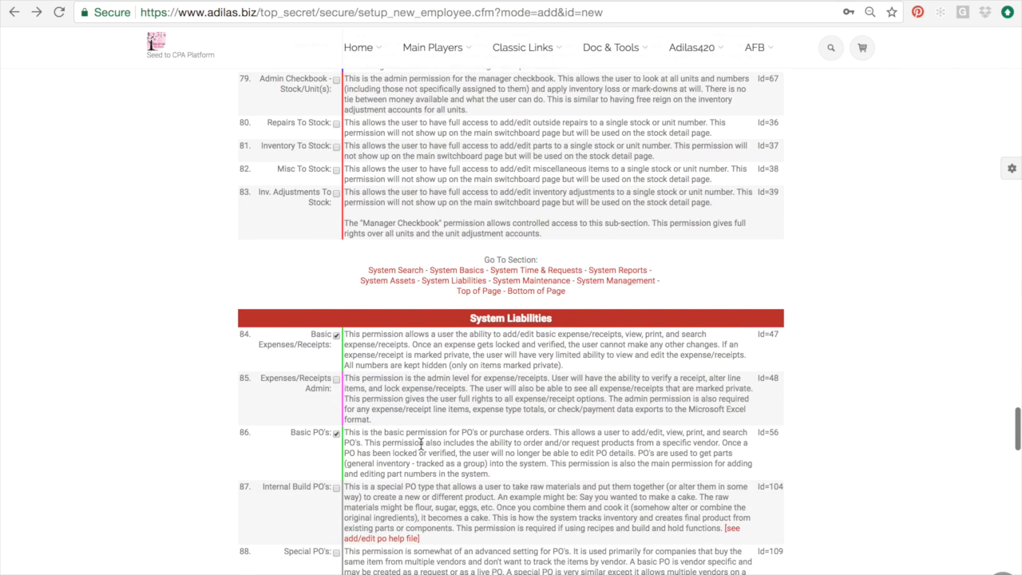
{"action": "scroll", "coordinate": [420, 446], "scroll_direction": "down", "scroll_amount": 2}
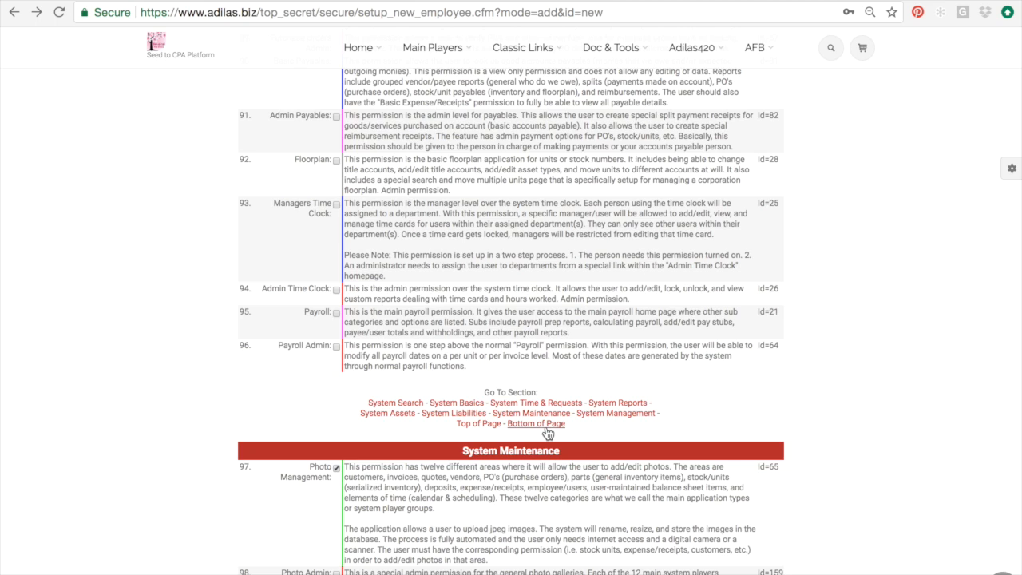
{"action": "left_click", "coordinate": [548, 424]}
{"action": "scroll", "coordinate": [545, 432], "scroll_direction": "up", "scroll_amount": 15}
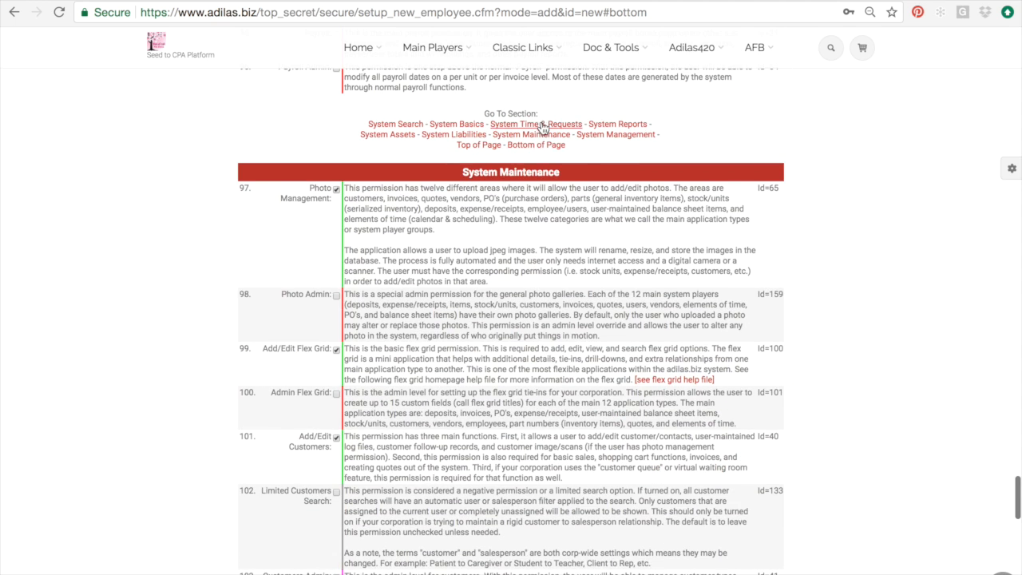
{"action": "left_click", "coordinate": [542, 125]}
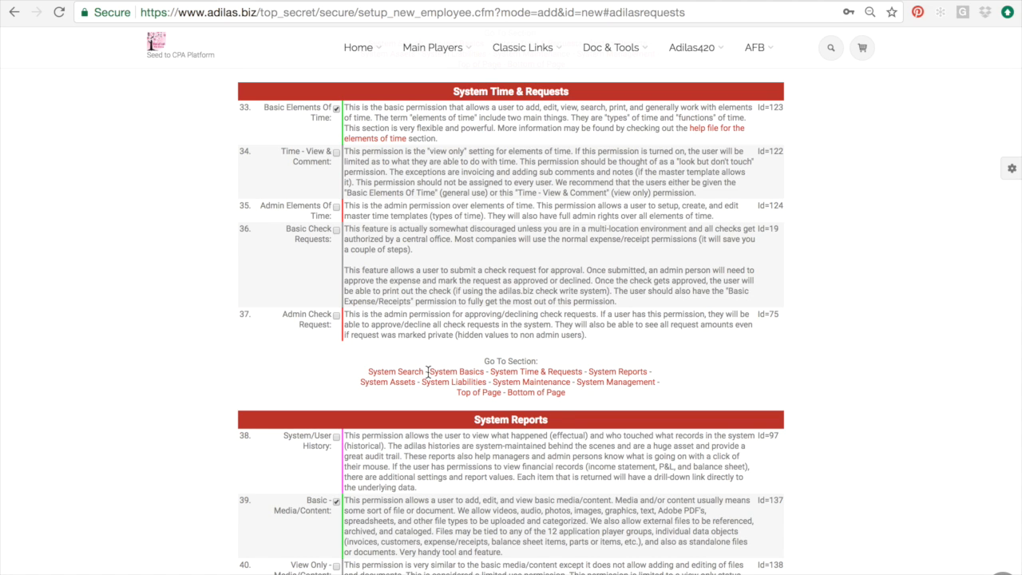
{"action": "scroll", "coordinate": [447, 375], "scroll_direction": "down", "scroll_amount": 1}
{"action": "left_click", "coordinate": [485, 381]}
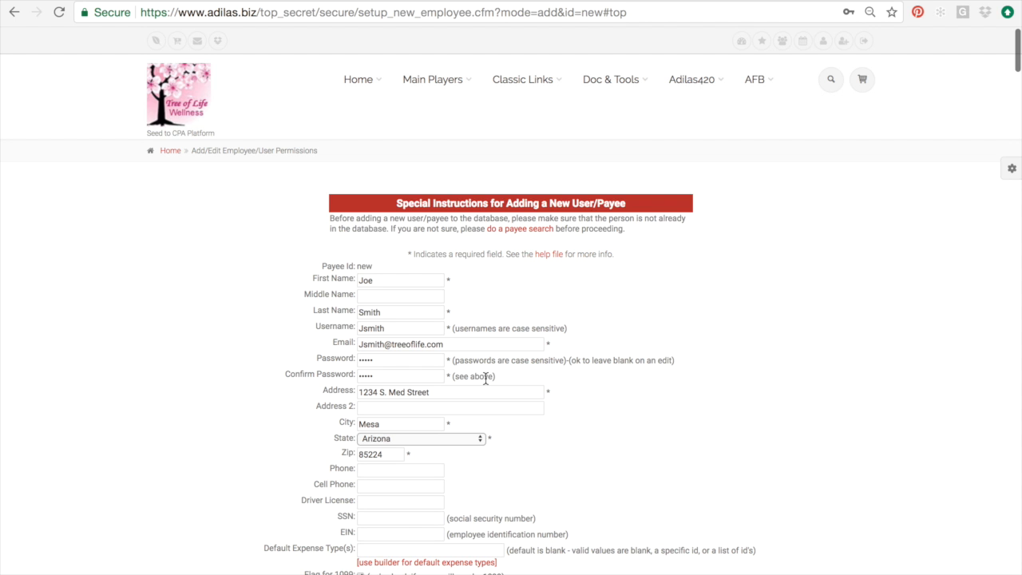
{"action": "scroll", "coordinate": [484, 379], "scroll_direction": "down", "scroll_amount": 6}
{"action": "scroll", "coordinate": [484, 379], "scroll_direction": "down", "scroll_amount": 1}
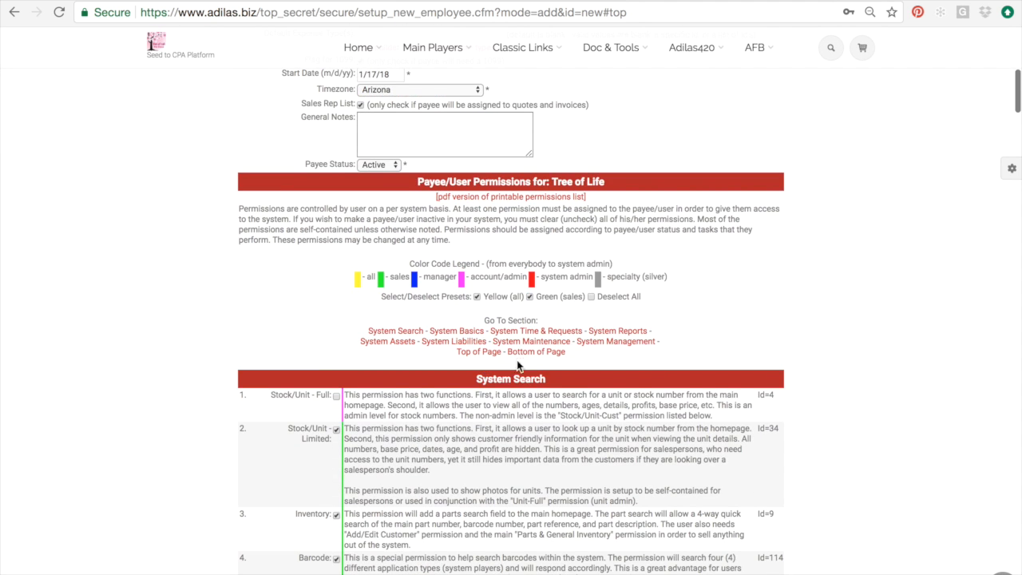
{"action": "left_click", "coordinate": [519, 355]}
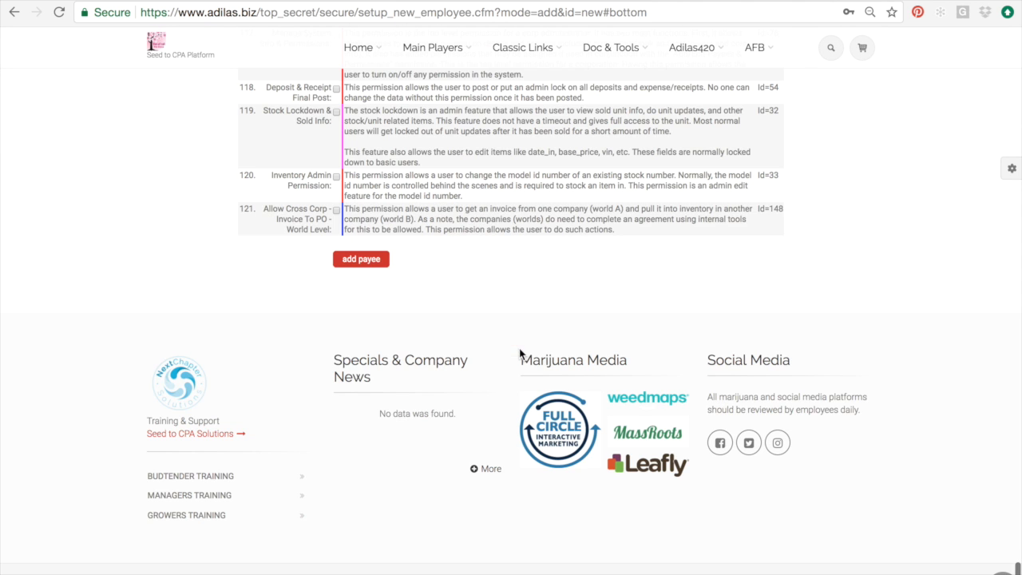
- Add the payee to the database and go to the MMJ Dispensary department homepage
{"action": "left_click", "coordinate": [361, 259]}
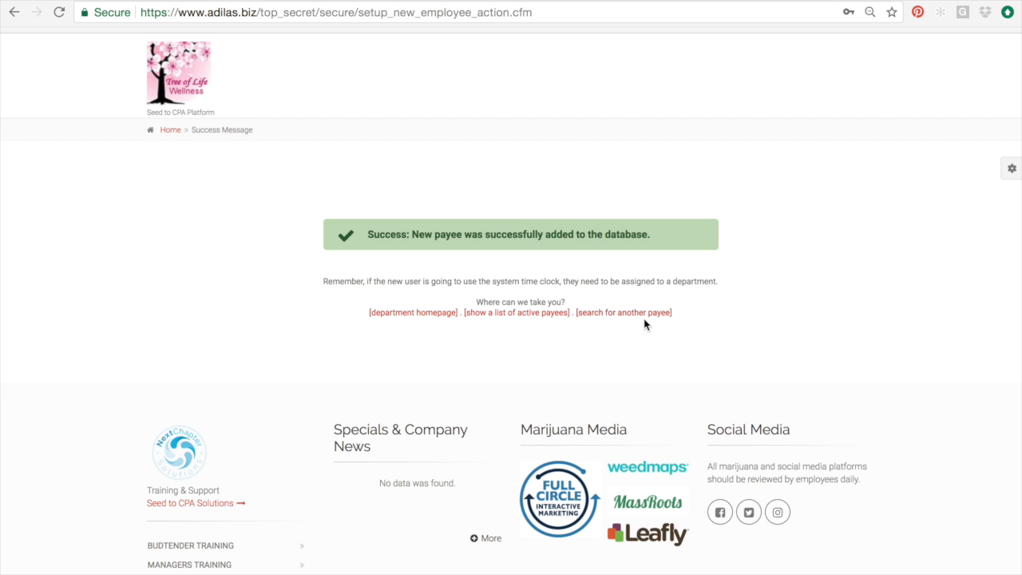
{"action": "left_click", "coordinate": [425, 313]}
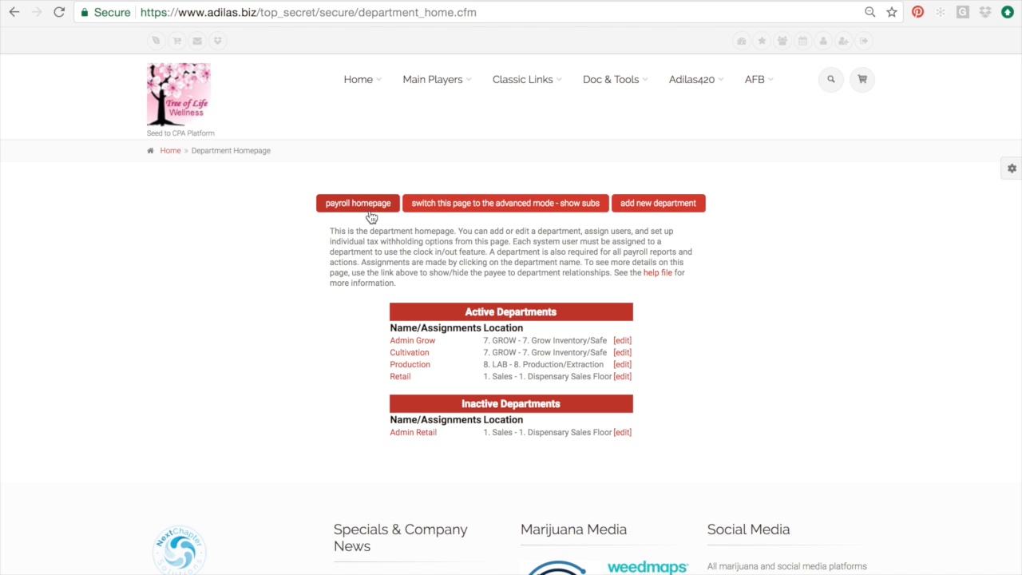
{"action": "left_click", "coordinate": [192, 109]}
- Open Add/Edit Payees & Permissions and find the new employee among the 11 active payees
{"action": "mouse_move", "coordinate": [550, 108]}
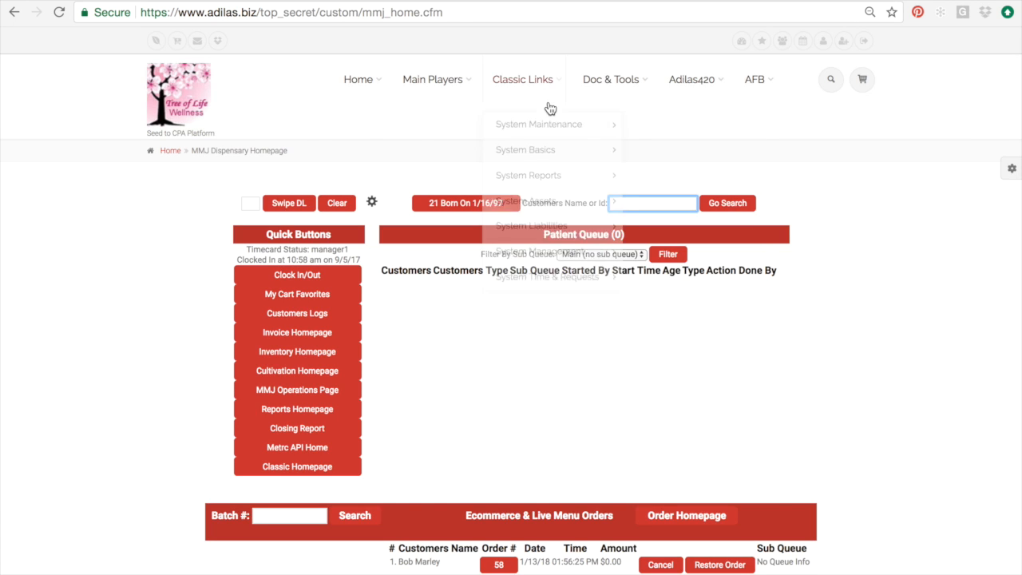
{"action": "mouse_move", "coordinate": [541, 227]}
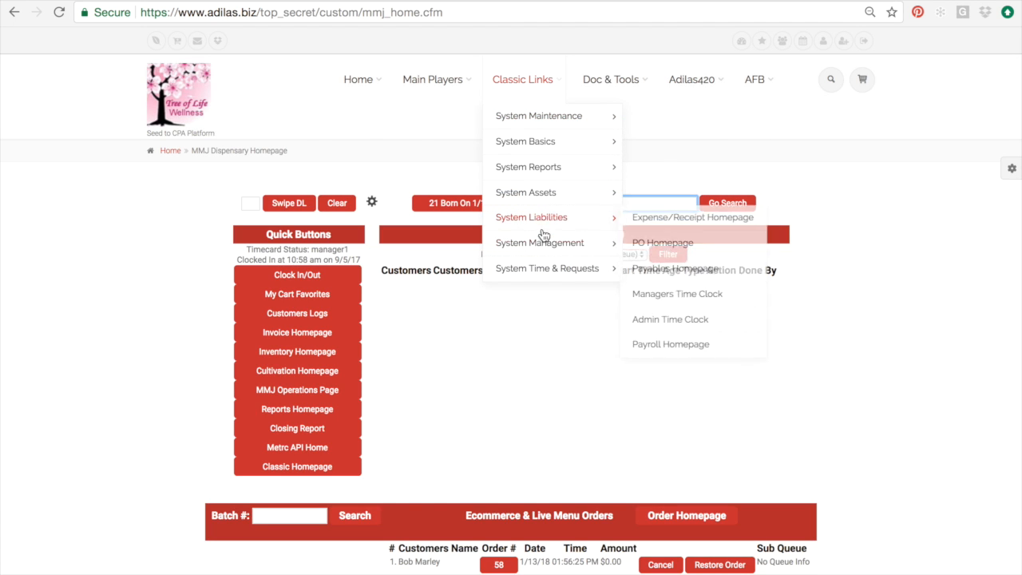
{"action": "left_click", "coordinate": [654, 243]}
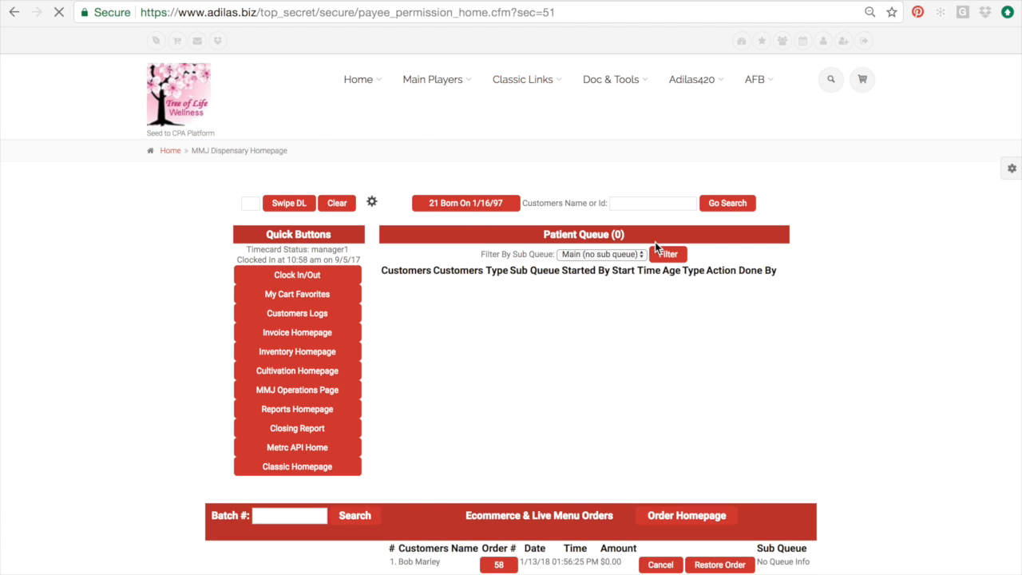
{"action": "scroll", "coordinate": [655, 244], "scroll_direction": "down", "scroll_amount": 1}
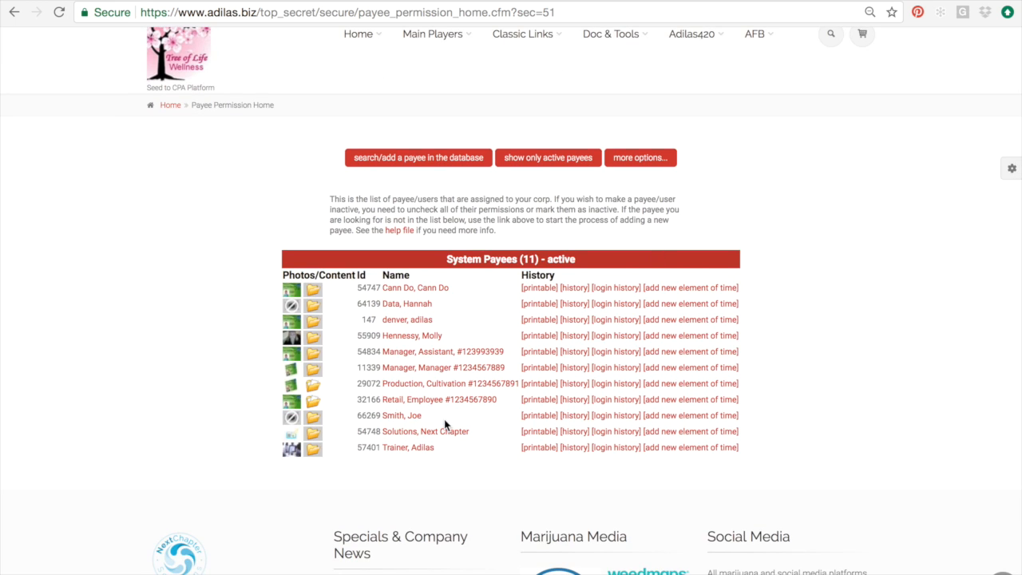
{"action": "left_click_drag", "start_coordinate": [445, 423], "coordinate": [269, 420]}
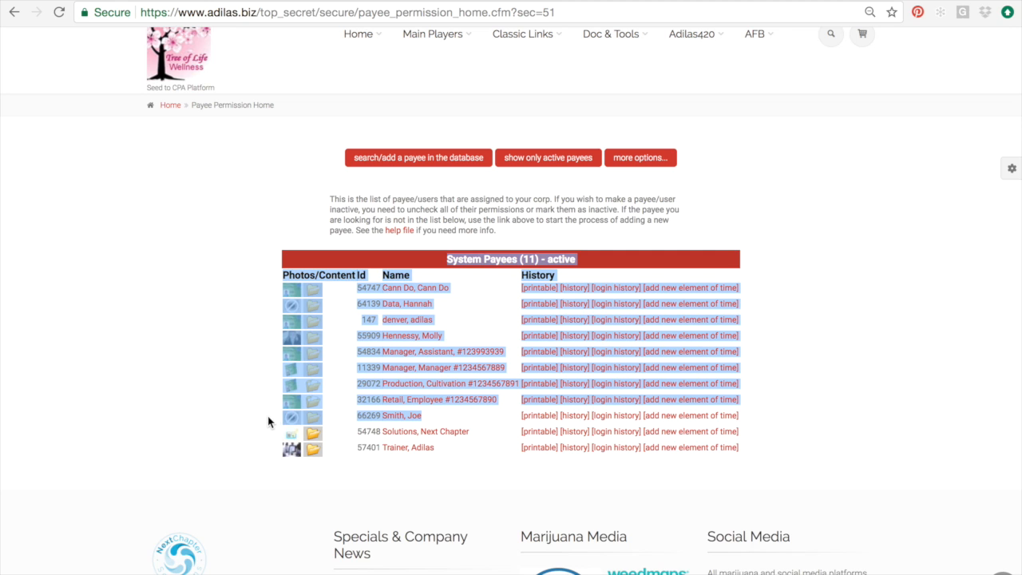
{"action": "left_click", "coordinate": [264, 429]}
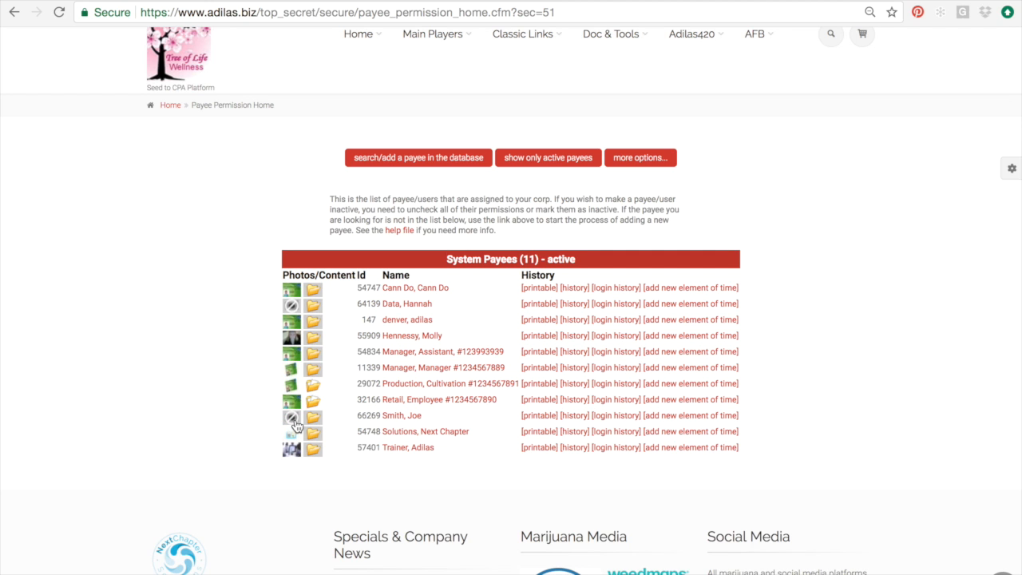